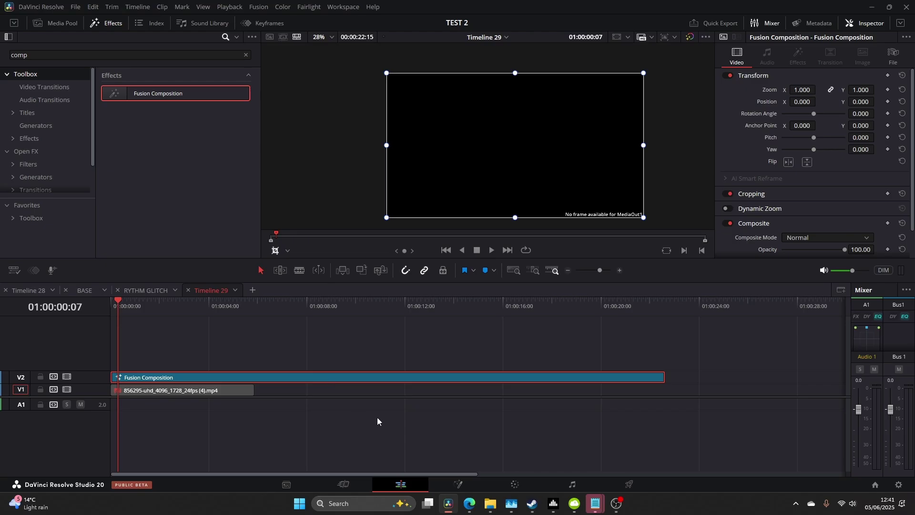
Open the Fusion Composition clip's node graph and connect a Background node to MediaOut1, spacing the nodes apart
{"action": "left_click", "coordinate": [458, 484]}
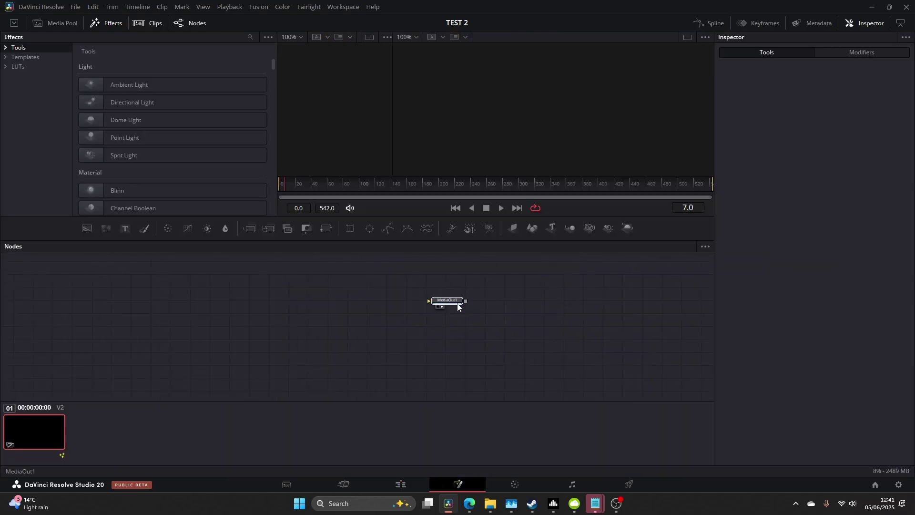
{"action": "left_click", "coordinate": [457, 307]}
{"action": "key", "text": "shift+space"}
{"action": "left_click", "coordinate": [441, 364]}
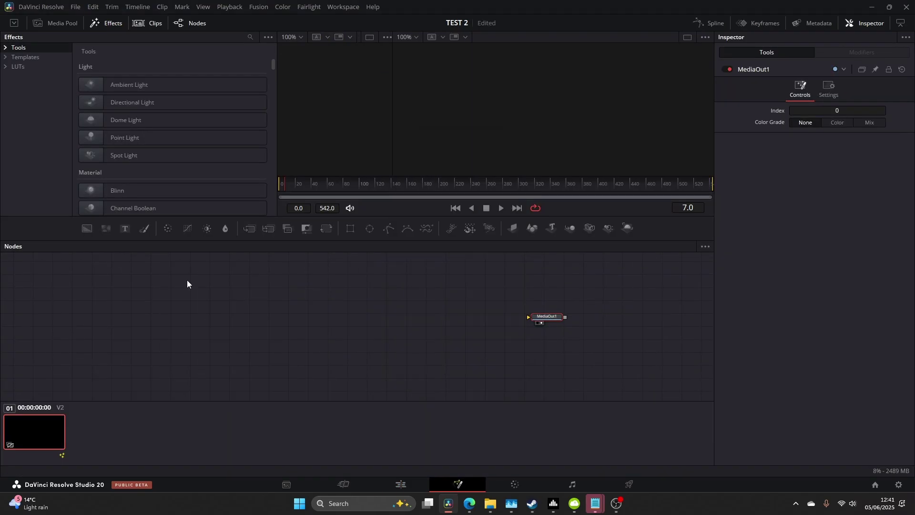
{"action": "left_click_drag", "start_coordinate": [86, 232], "coordinate": [529, 317]}
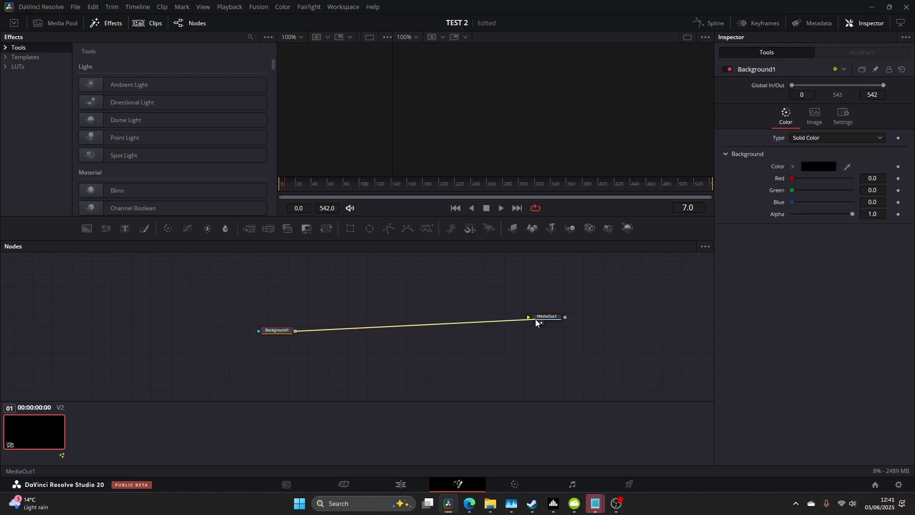
{"action": "left_click_drag", "start_coordinate": [279, 336], "coordinate": [204, 315]}
Paste the copied flashbang FBX Mesh 3D node and add a Renderer 3D node
{"action": "key", "text": "ctrl+v"}
{"action": "key", "text": "shift+space"}
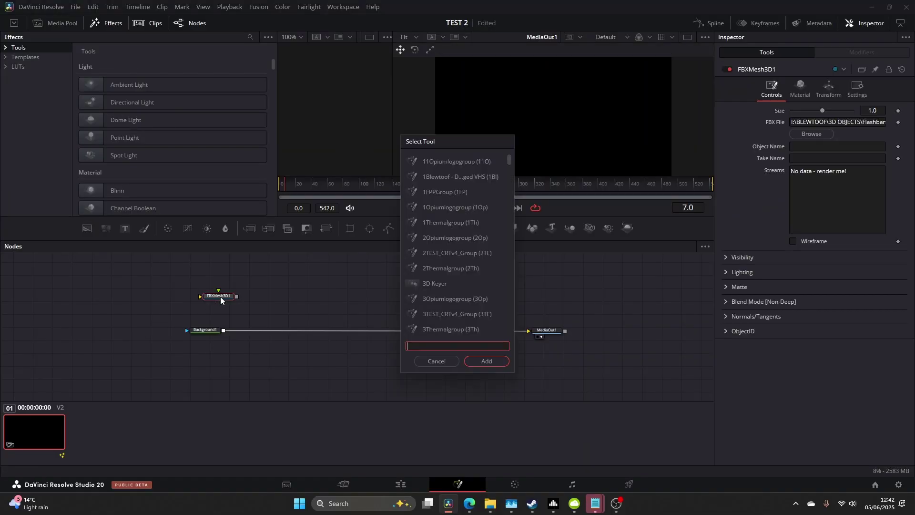
{"action": "type", "text": "3d ren"}
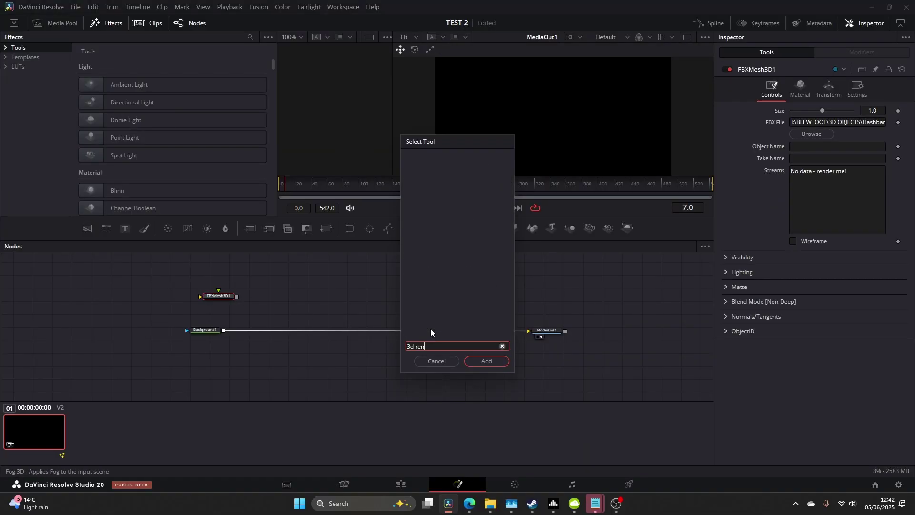
{"action": "key", "text": "BackSpace"}
{"action": "key", "text": "BackSpace"}
{"action": "key", "text": "BackSpace"}
{"action": "key", "text": "BackSpace"}
{"action": "type", "text": "rend"}
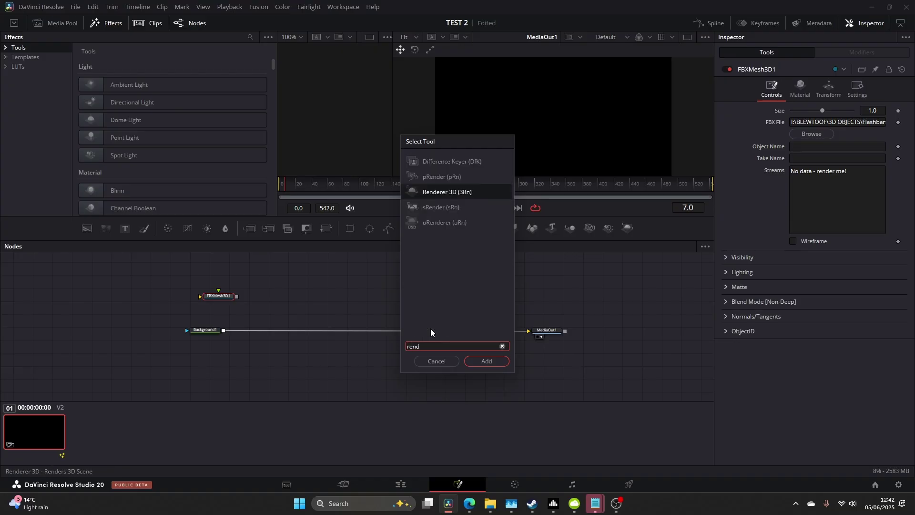
{"action": "key", "text": "Return"}
Place a Merge between the FBX mesh and the renderer, and another Merge compositing the render over the Background before MediaOut1
{"action": "left_click_drag", "start_coordinate": [258, 299], "coordinate": [358, 300]}
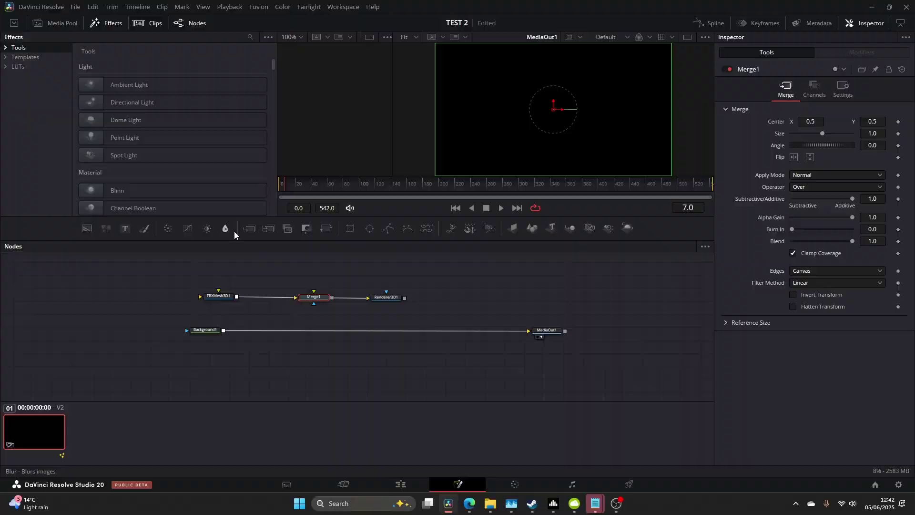
{"action": "left_click_drag", "start_coordinate": [249, 229], "coordinate": [399, 330]}
{"action": "left_click_drag", "start_coordinate": [404, 297], "coordinate": [410, 332]}
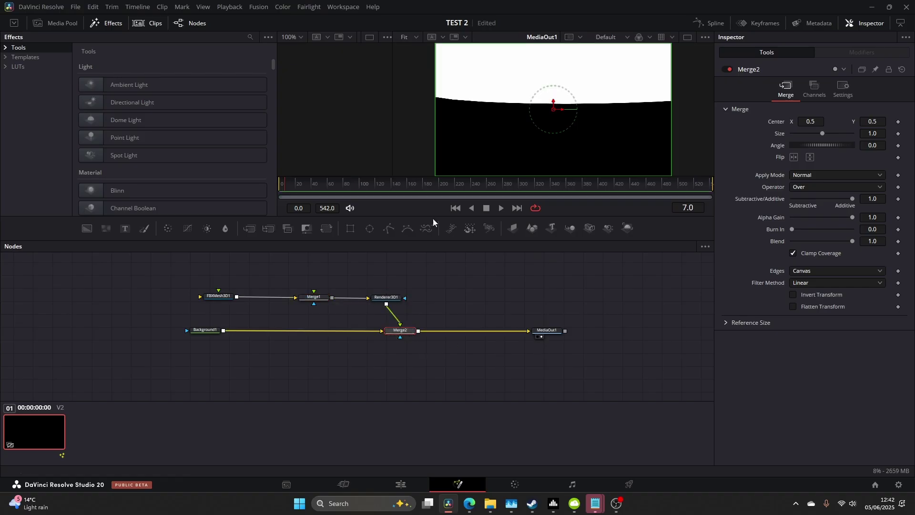
Set the FBX mesh's size to 0.034 and its Y translation to -0.174
{"action": "left_click", "coordinate": [229, 295]}
{"action": "left_click_drag", "start_coordinate": [872, 111], "coordinate": [477, 153]}
{"action": "left_click_drag", "start_coordinate": [639, 160], "coordinate": [615, 193]}
{"action": "left_click_drag", "start_coordinate": [568, 175], "coordinate": [592, 202]}
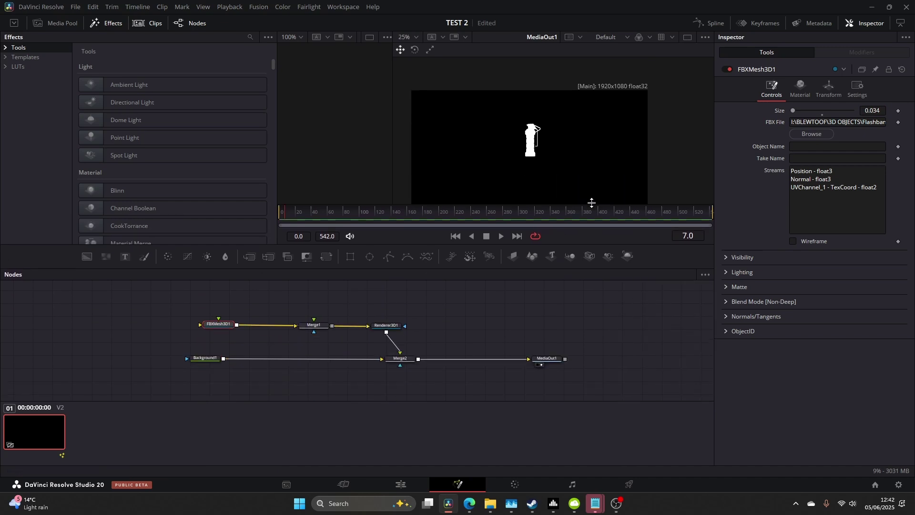
{"action": "left_click_drag", "start_coordinate": [606, 301], "coordinate": [207, 327]}
{"action": "left_click_drag", "start_coordinate": [539, 203], "coordinate": [556, 194]}
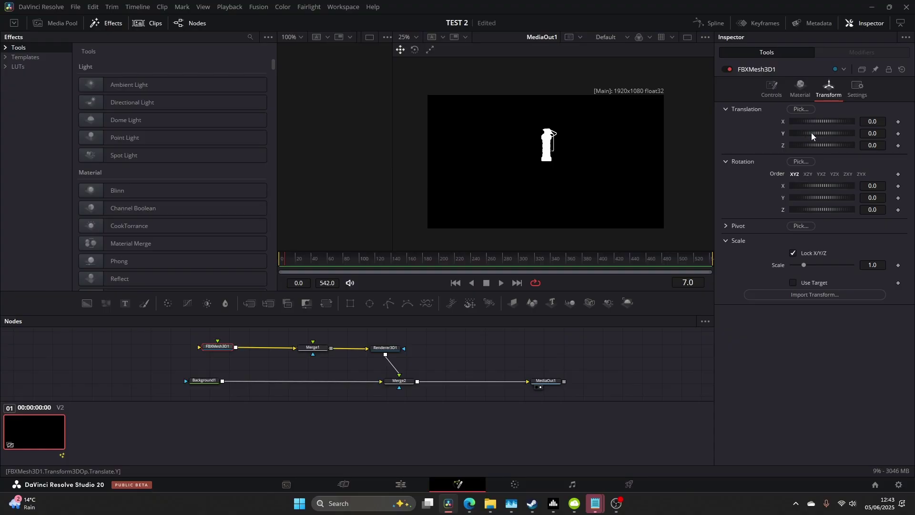
{"action": "left_click_drag", "start_coordinate": [811, 133], "coordinate": [809, 135]}
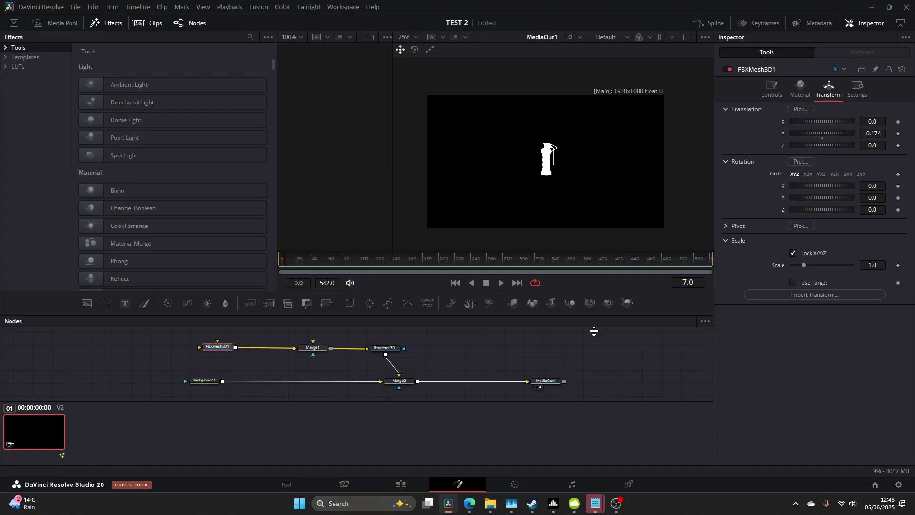
Add a CookTorrance material node and connect it to the FBX mesh's material input
{"action": "left_click_drag", "start_coordinate": [217, 348], "coordinate": [186, 350]}
{"action": "left_click_drag", "start_coordinate": [450, 374], "coordinate": [442, 388]}
{"action": "key", "text": "shift+space"}
{"action": "type", "text": "cook"}
{"action": "key", "text": "Return"}
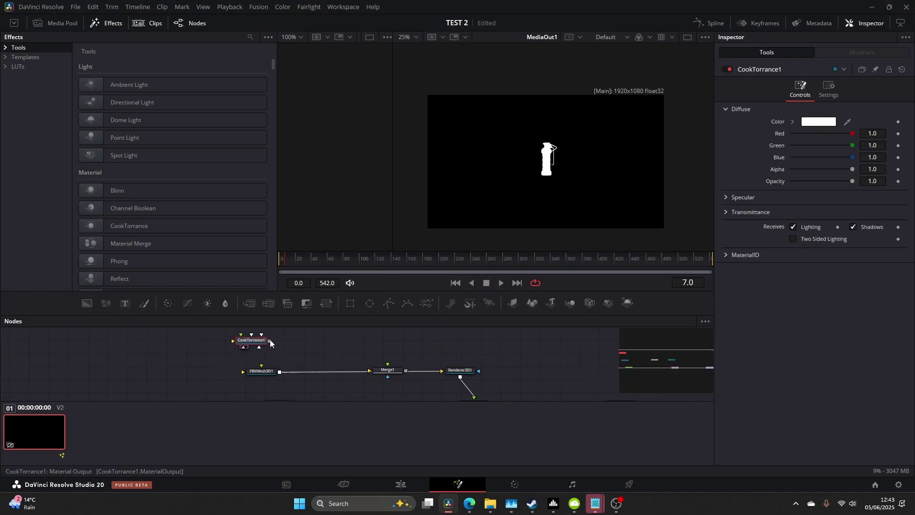
{"action": "left_click_drag", "start_coordinate": [270, 343], "coordinate": [456, 346]}
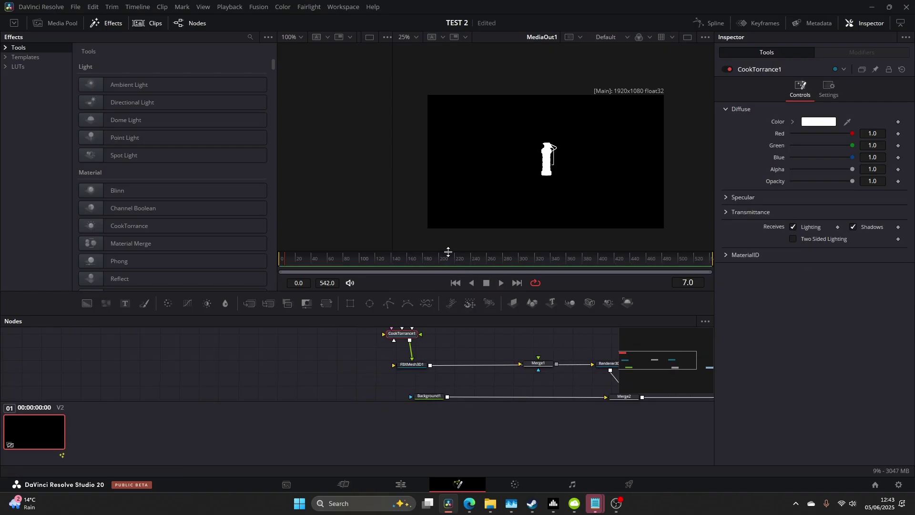
{"action": "left_click_drag", "start_coordinate": [448, 251], "coordinate": [448, 210]}
{"action": "left_click_drag", "start_coordinate": [460, 297], "coordinate": [391, 302]}
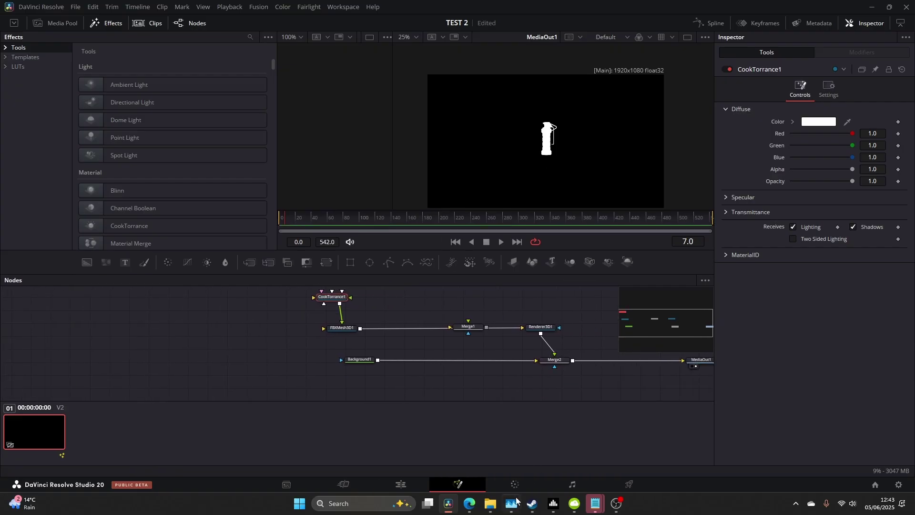
Import flashbang_BaseColor.png into the node graph and connect it to the CookTorrance material to texture the flashbang
{"action": "left_click", "coordinate": [512, 503]}
{"action": "left_click_drag", "start_coordinate": [570, 230], "coordinate": [333, 302]}
{"action": "left_click", "coordinate": [396, 306]}
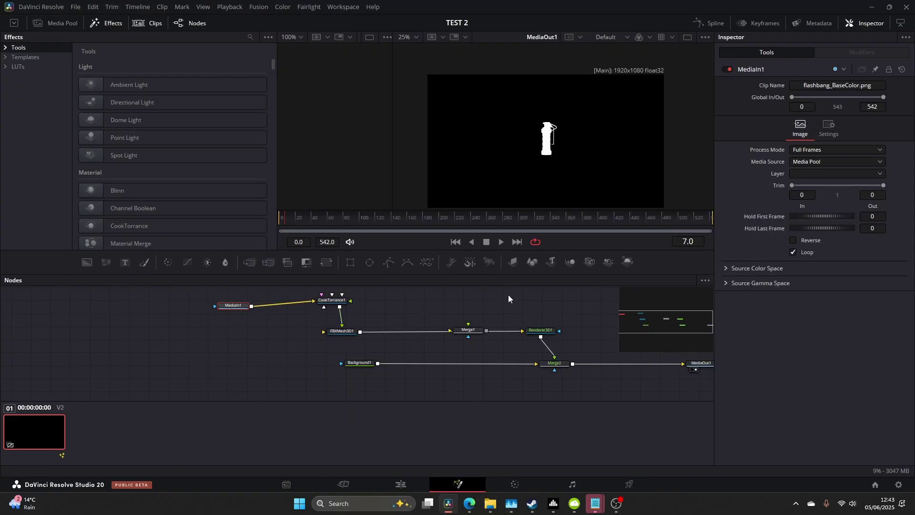
{"action": "scroll", "coordinate": [567, 154], "scroll_direction": "up", "scroll_amount": 3}
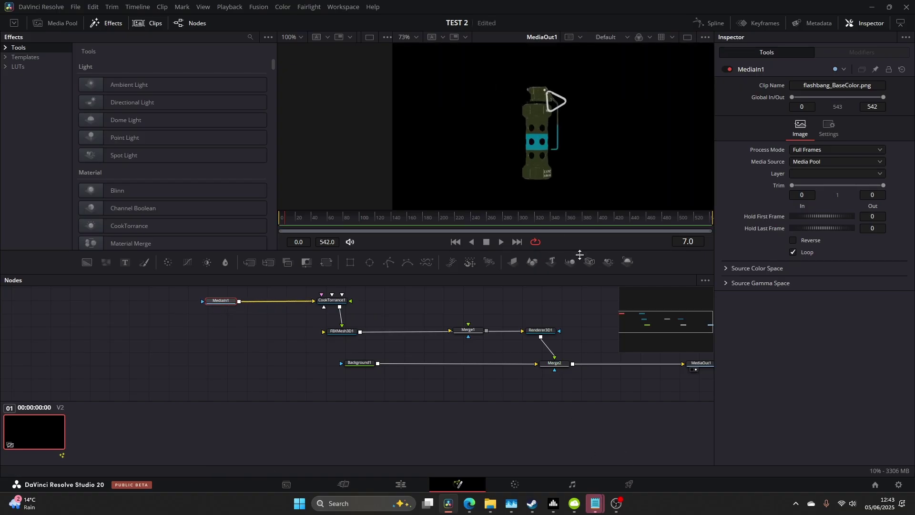
{"action": "scroll", "coordinate": [588, 96], "scroll_direction": "up", "scroll_amount": 5}
{"action": "scroll", "coordinate": [588, 90], "scroll_direction": "down", "scroll_amount": 2}
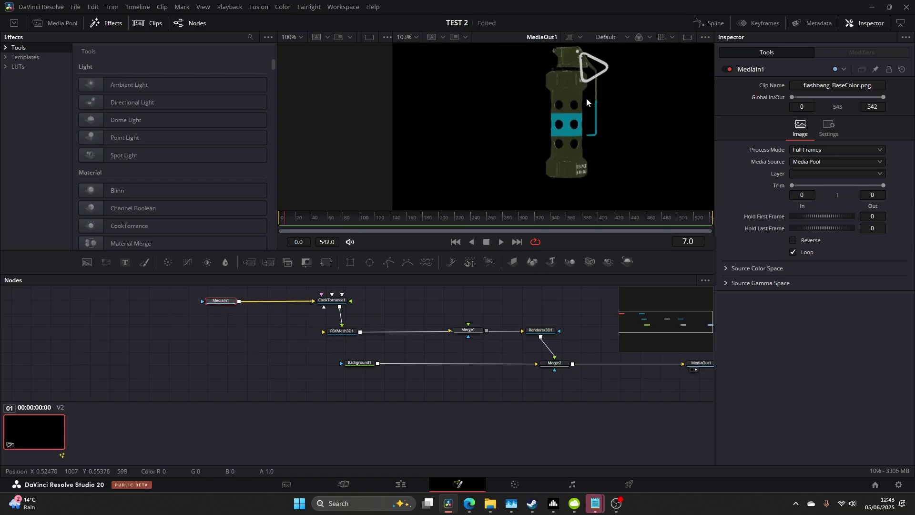
{"action": "left_click_drag", "start_coordinate": [586, 99], "coordinate": [582, 114]}
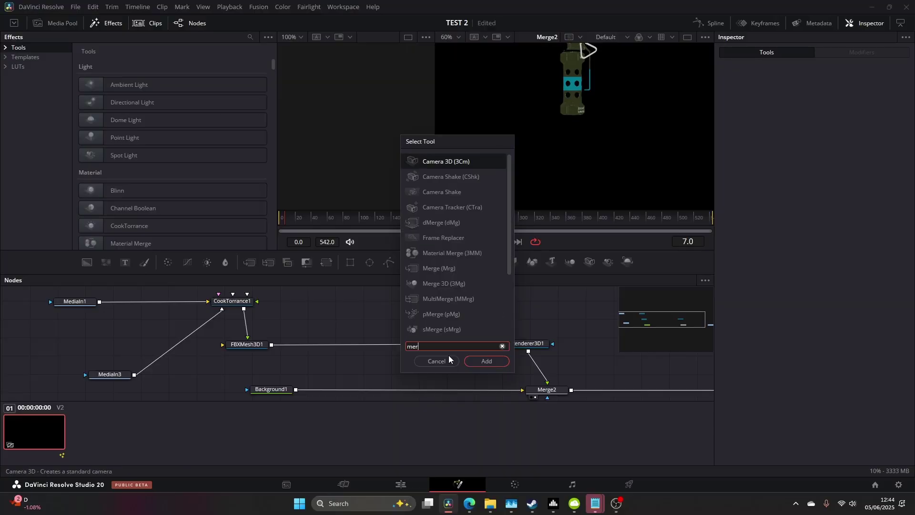
Insert a Merge 3D node between the FBX mesh and the Renderer 3D node
{"action": "type", "text": "erge 3D"}
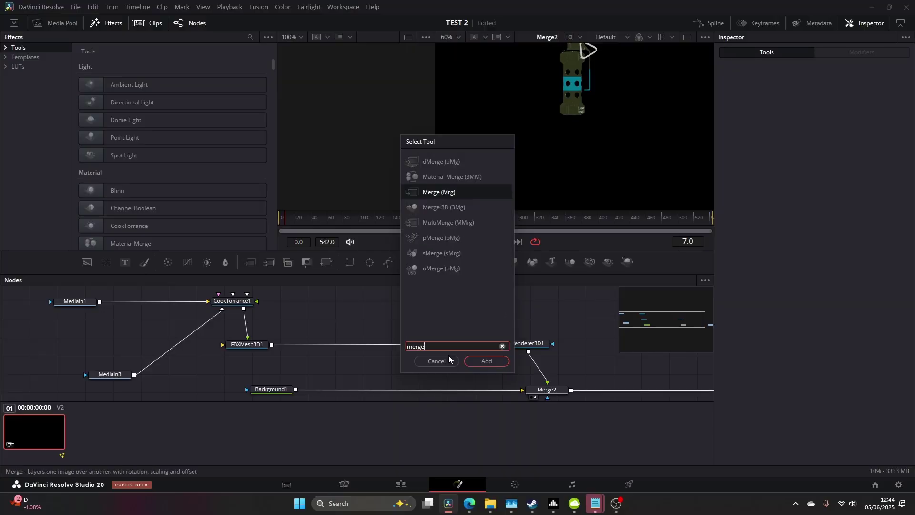
{"action": "left_click", "coordinate": [487, 361]}
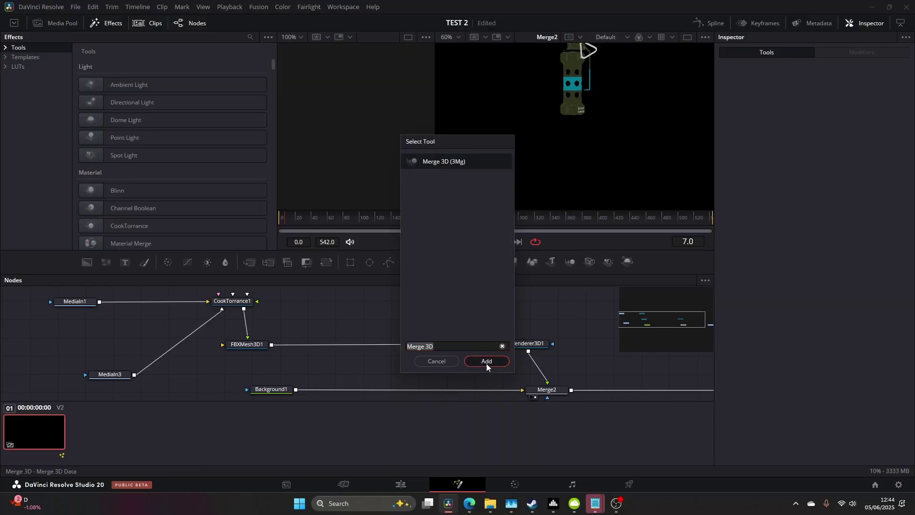
{"action": "left_click_drag", "start_coordinate": [510, 379], "coordinate": [390, 335]}
{"action": "left_click_drag", "start_coordinate": [441, 351], "coordinate": [500, 372]}
Add a Spot Light node, connect it to the Merge 3D node and show it in the first viewer
{"action": "key", "text": "shift+space"}
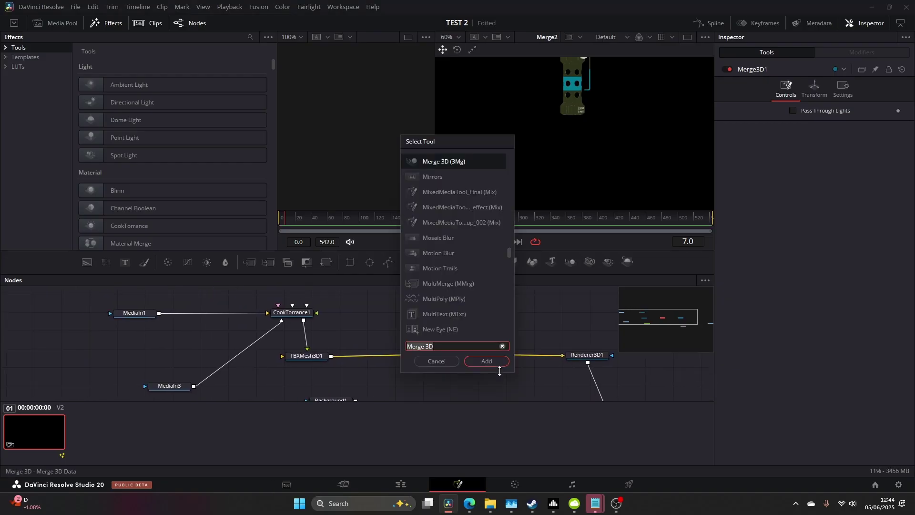
{"action": "type", "text": "spot"}
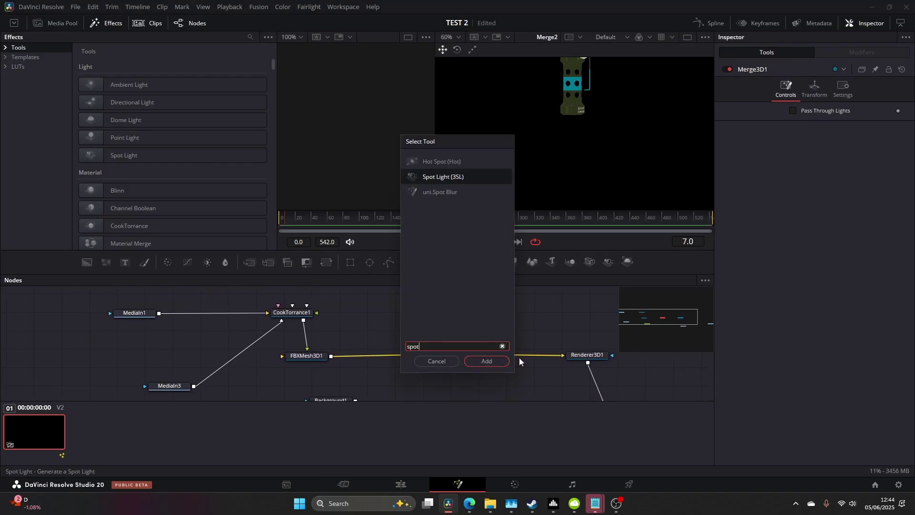
{"action": "key", "text": "Return"}
{"action": "left_click_drag", "start_coordinate": [318, 380], "coordinate": [433, 311]}
{"action": "left_click_drag", "start_coordinate": [426, 304], "coordinate": [361, 194]}
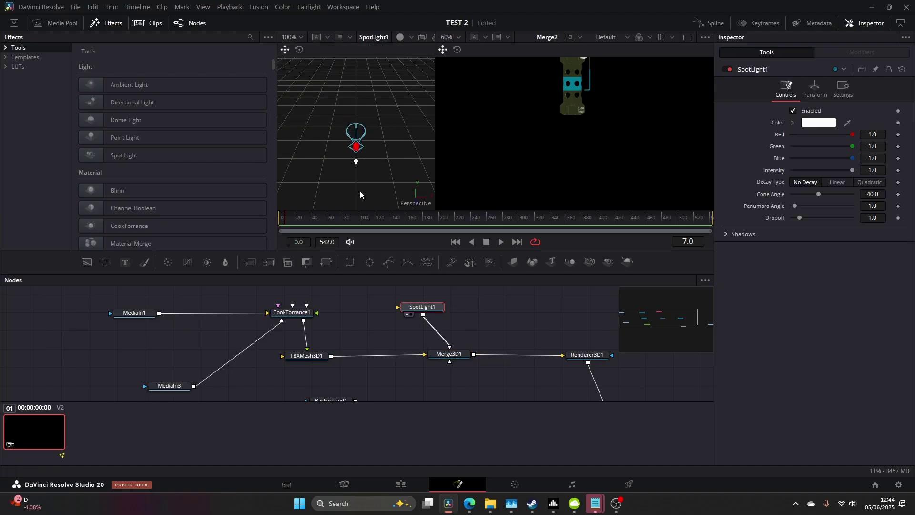
Enable Lighting and Shadows on the Renderer 3D node and inspect the lit flashbang up close
{"action": "left_click", "coordinate": [589, 354]}
{"action": "left_click", "coordinate": [793, 234]}
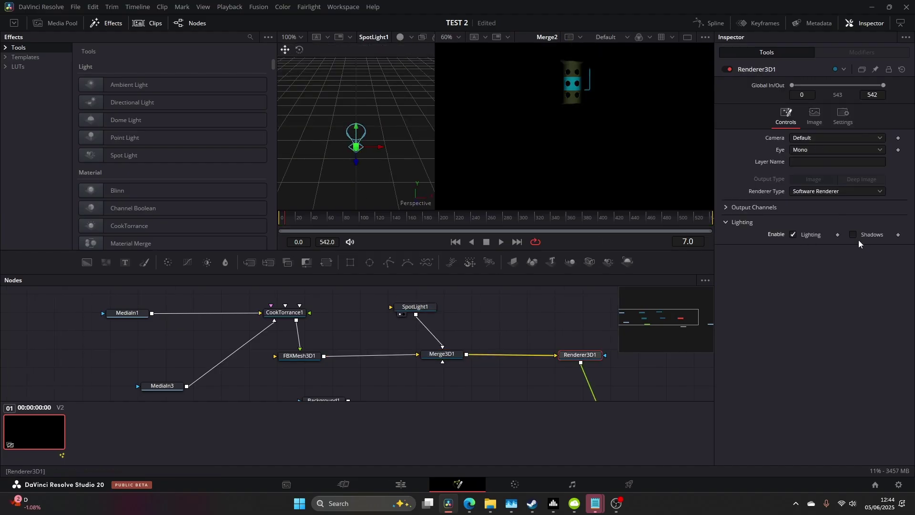
{"action": "left_click", "coordinate": [853, 234]}
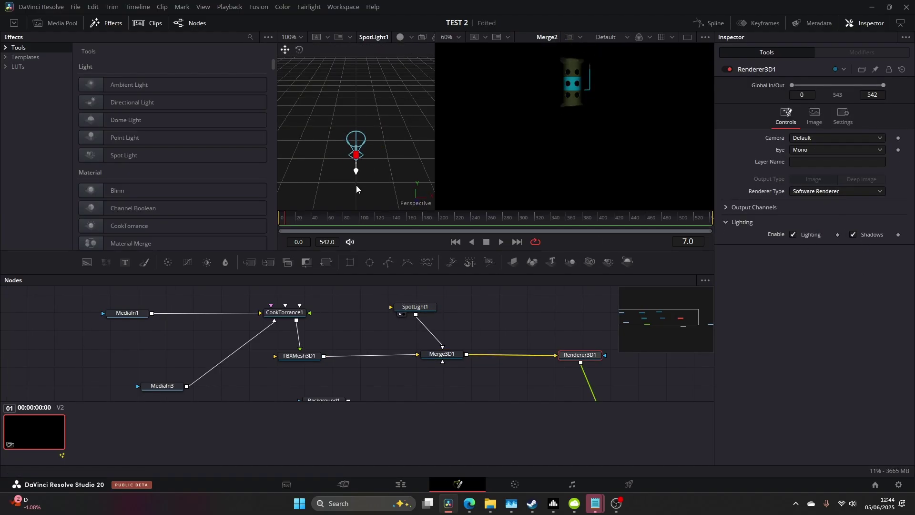
{"action": "scroll", "coordinate": [596, 92], "scroll_direction": "up", "scroll_amount": 3}
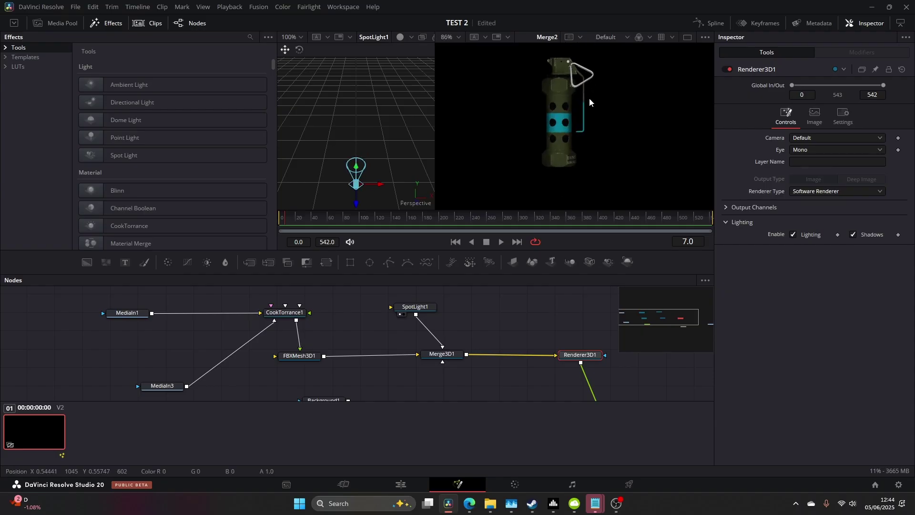
{"action": "scroll", "coordinate": [589, 102], "scroll_direction": "up", "scroll_amount": 3}
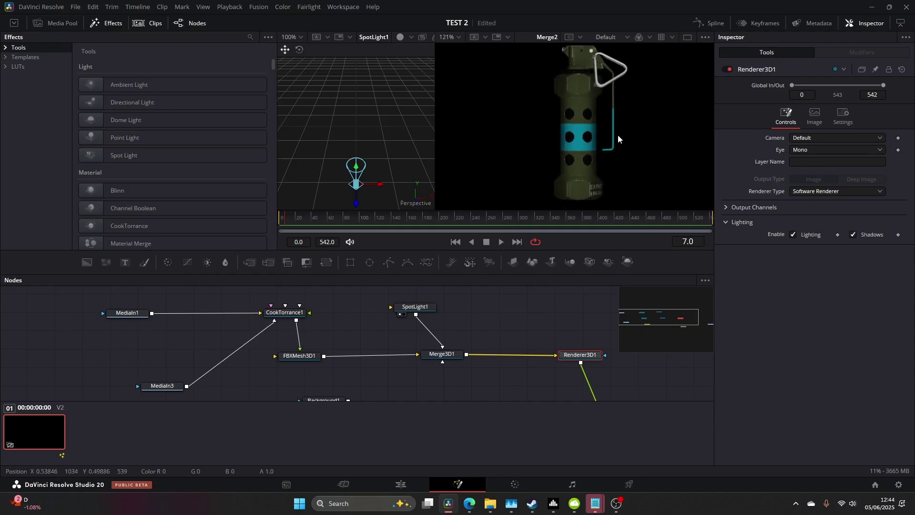
{"action": "scroll", "coordinate": [593, 161], "scroll_direction": "down", "scroll_amount": 2}
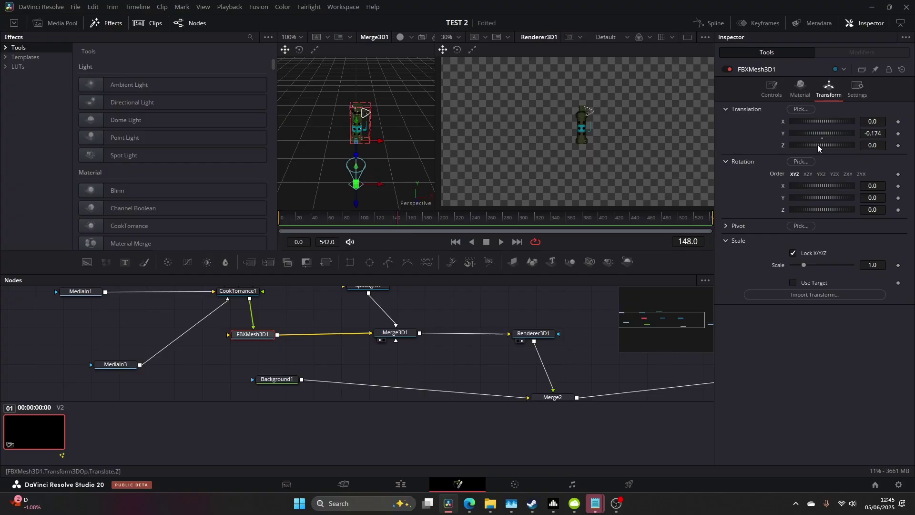
Keyframe the FBX mesh's Z translation at -5.22 on frame 0 and raise it shortly after frame 220 so it approaches the camera
{"action": "left_click_drag", "start_coordinate": [818, 148], "coordinate": [826, 149]}
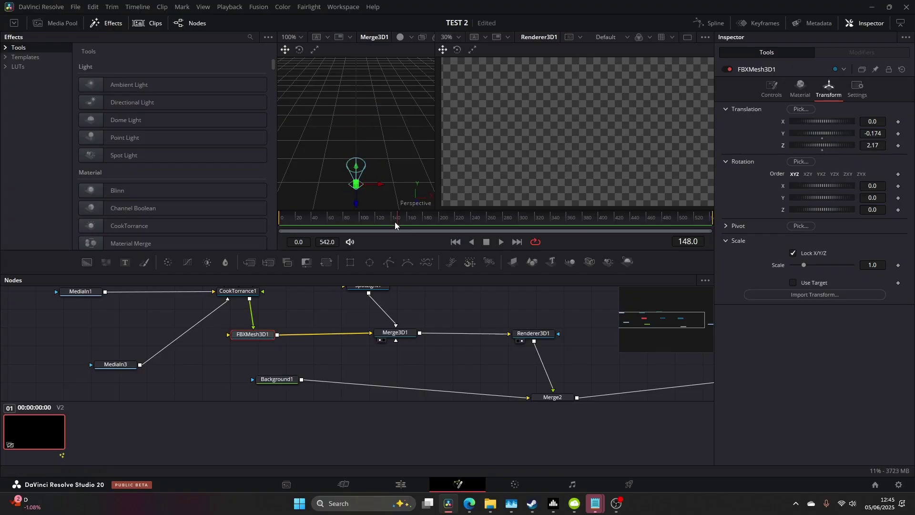
{"action": "left_click_drag", "start_coordinate": [843, 151], "coordinate": [813, 152]}
{"action": "left_click", "coordinate": [898, 147]}
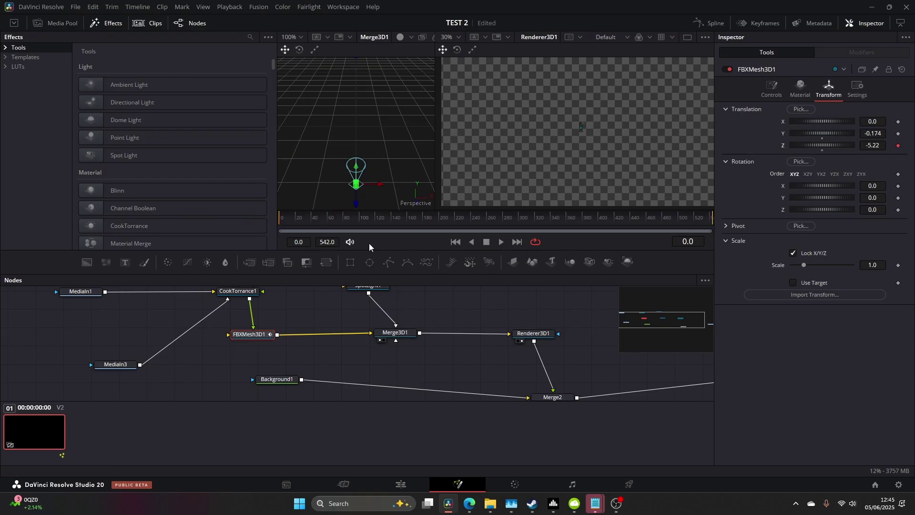
{"action": "left_click", "coordinate": [362, 228]}
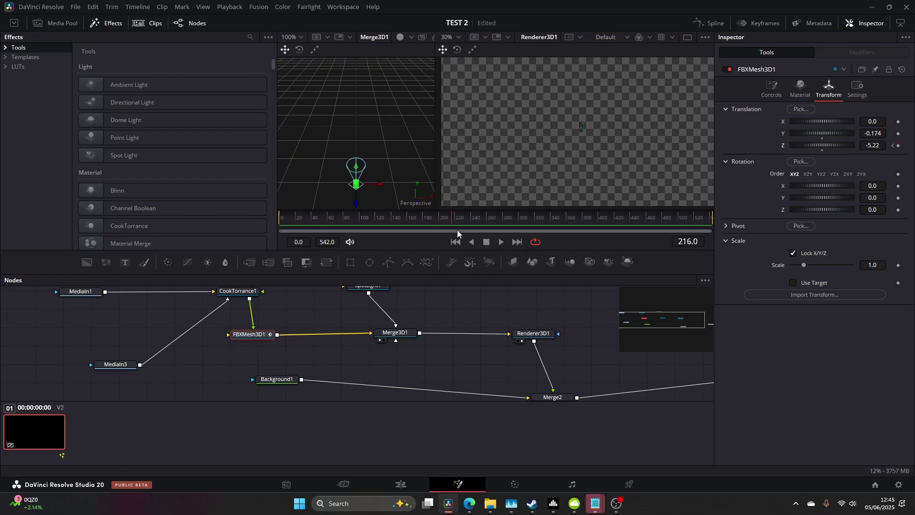
{"action": "left_click_drag", "start_coordinate": [457, 233], "coordinate": [466, 231]}
{"action": "left_click_drag", "start_coordinate": [827, 151], "coordinate": [853, 154]}
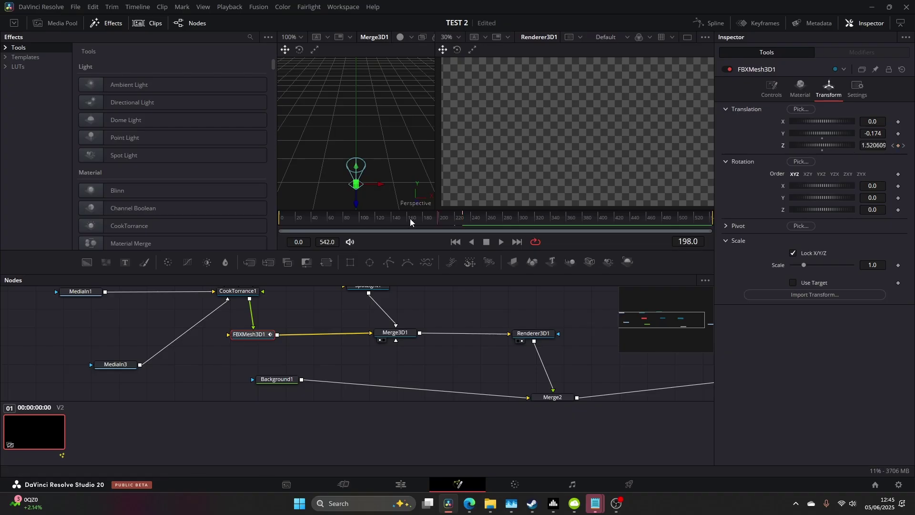
Keyframe the FBX mesh's Y rotation from 0 at frame 0 to over 320 degrees around frame 200, and play the animation
{"action": "left_click", "coordinate": [316, 221]}
{"action": "left_click", "coordinate": [282, 217]}
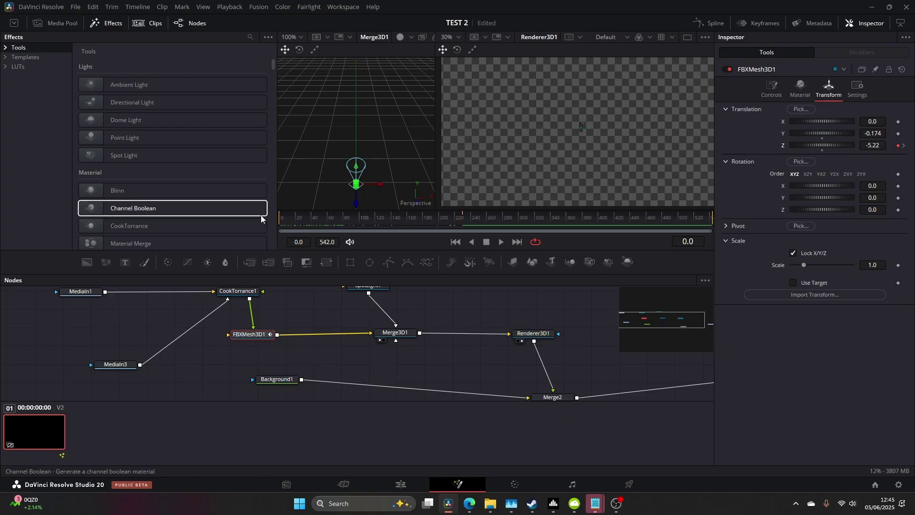
{"action": "left_click_drag", "start_coordinate": [825, 197], "coordinate": [828, 197]}
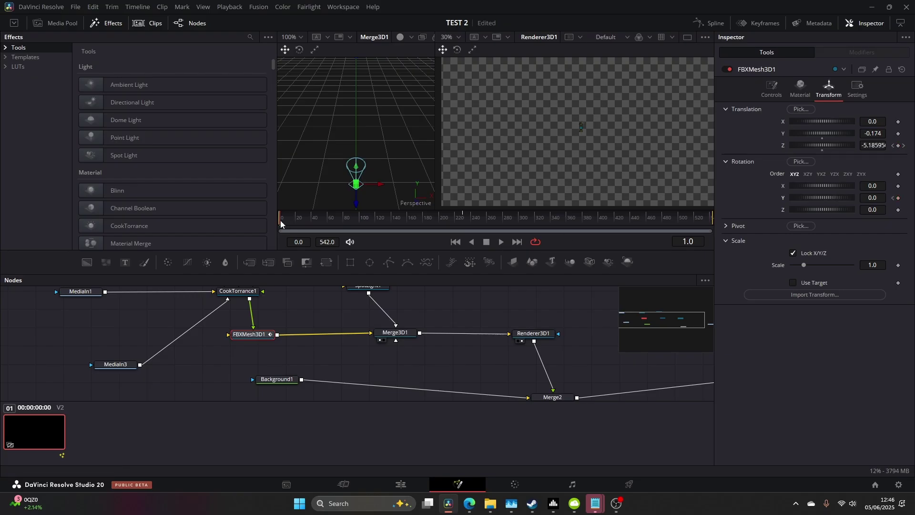
{"action": "left_click_drag", "start_coordinate": [280, 223], "coordinate": [443, 228]}
{"action": "left_click_drag", "start_coordinate": [827, 200], "coordinate": [898, 203]}
{"action": "left_click_drag", "start_coordinate": [474, 224], "coordinate": [240, 227]}
{"action": "left_click_drag", "start_coordinate": [356, 208], "coordinate": [367, 224]}
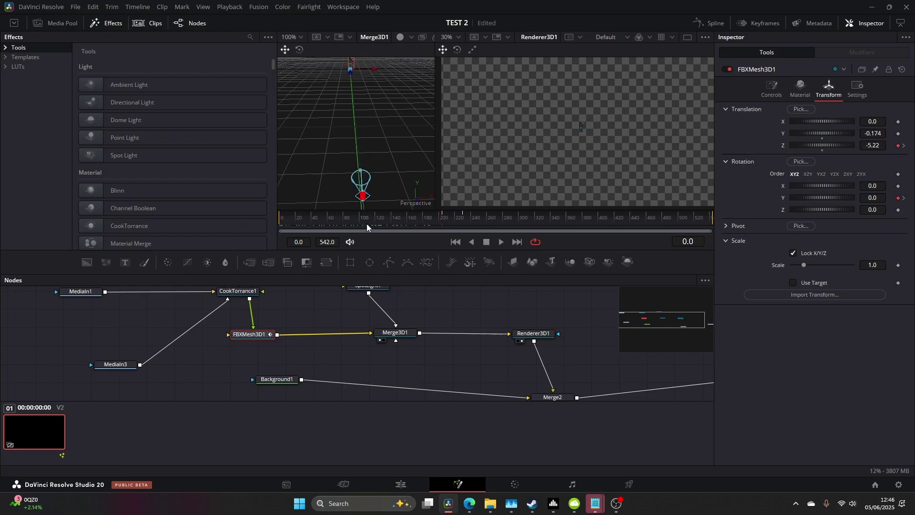
{"action": "key", "text": "space"}
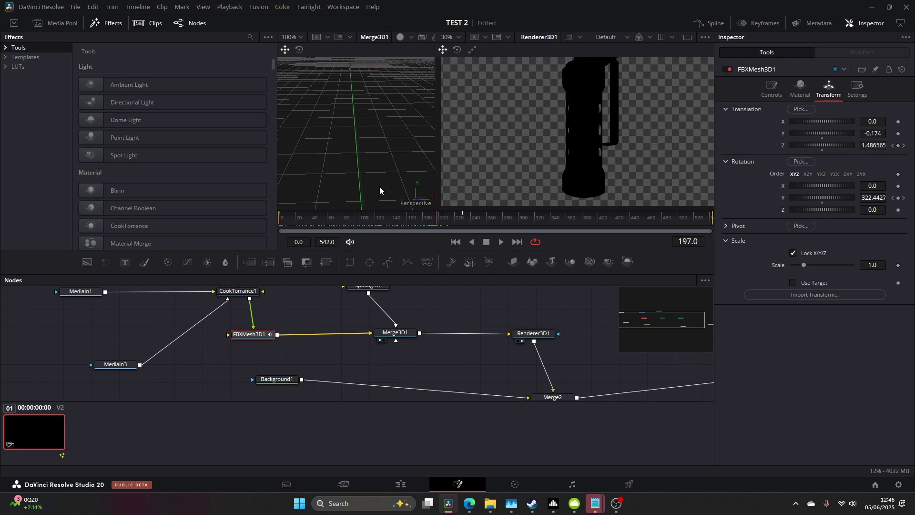
{"action": "left_click", "coordinate": [402, 332]}
{"action": "scroll", "coordinate": [371, 151], "scroll_direction": "down", "scroll_amount": 2}
{"action": "left_click_drag", "start_coordinate": [358, 107], "coordinate": [362, 137]}
{"action": "key", "text": "ctrl+z"}
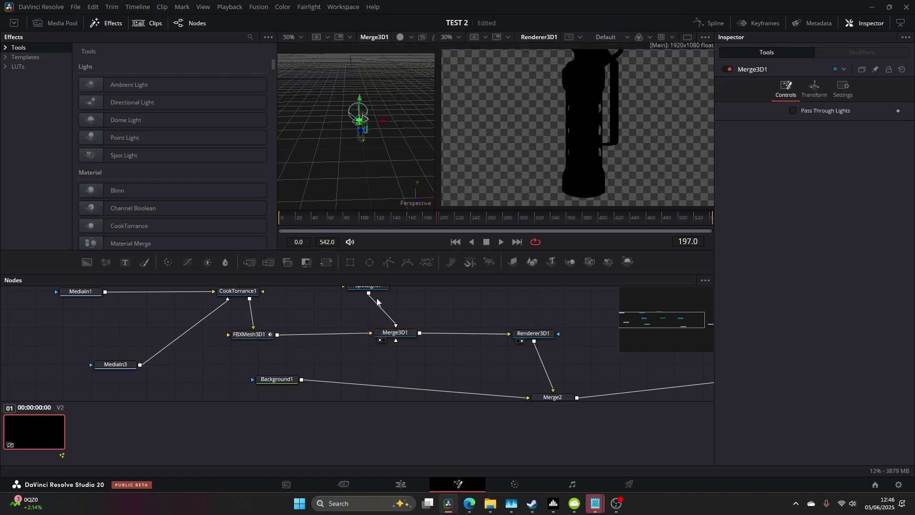
Move the spot light forward toward the camera and check the lighting at earlier frames
{"action": "left_click", "coordinate": [381, 289]}
{"action": "left_click_drag", "start_coordinate": [363, 146], "coordinate": [369, 180]}
{"action": "left_click", "coordinate": [314, 222]}
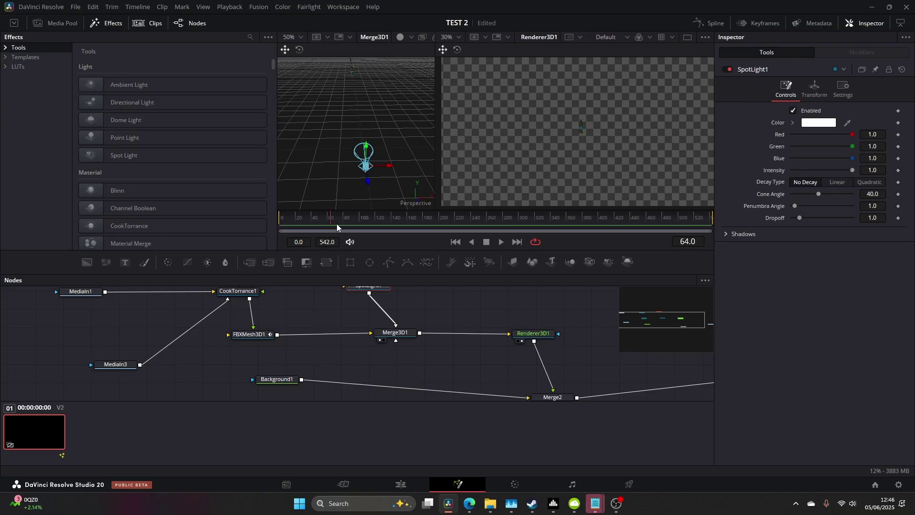
{"action": "left_click_drag", "start_coordinate": [337, 228], "coordinate": [306, 233]}
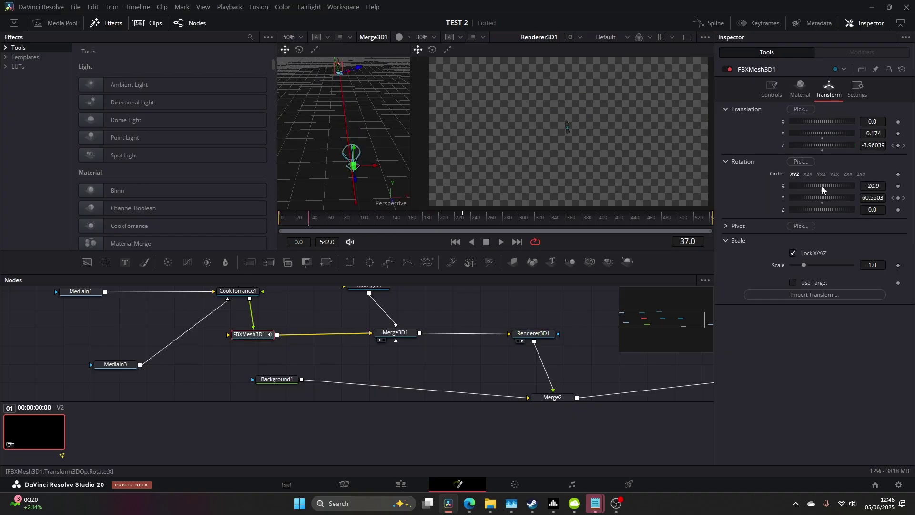
Tilt the FBX mesh to an X rotation of -18.3 and play the animation from the start
{"action": "left_click_drag", "start_coordinate": [821, 187], "coordinate": [825, 187]}
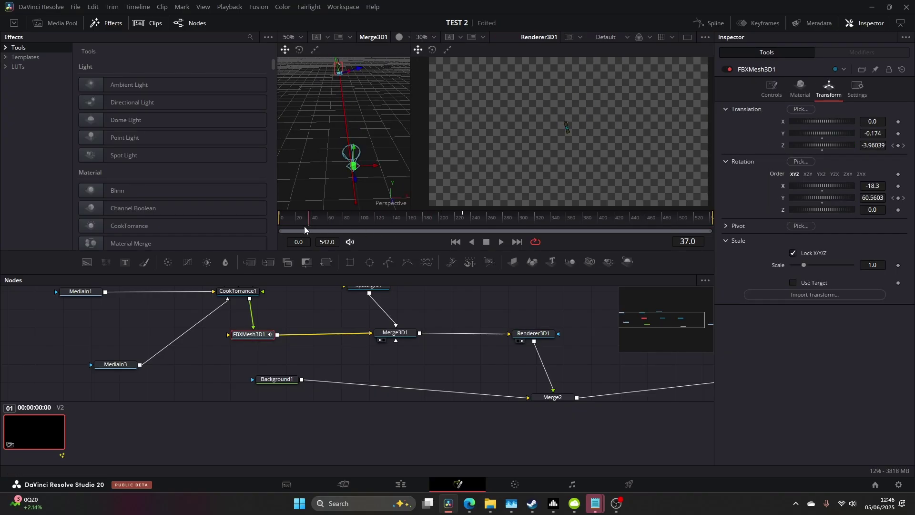
{"action": "left_click_drag", "start_coordinate": [304, 230], "coordinate": [268, 225]}
{"action": "key", "text": "space"}
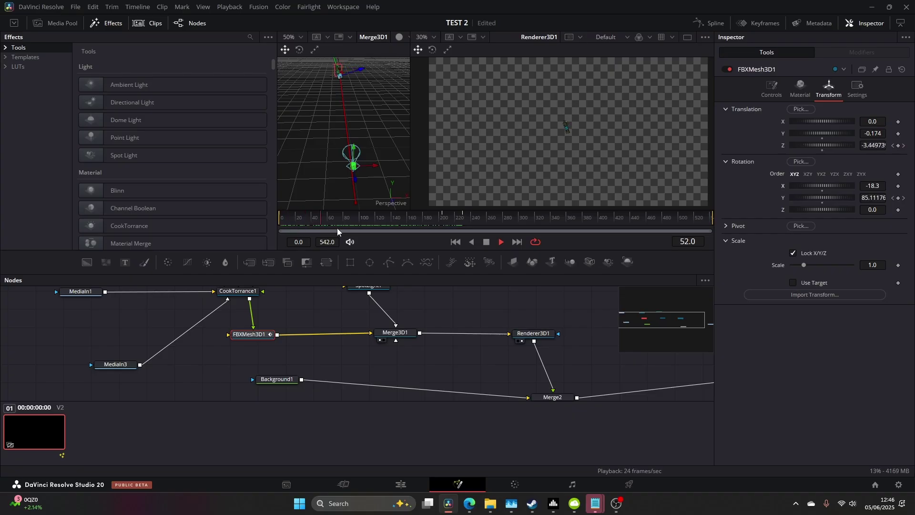
Open the Spline editor, show the FBX mesh's Z Offset and Y Rotation curves and fit them in view
{"action": "left_click", "coordinate": [708, 23]}
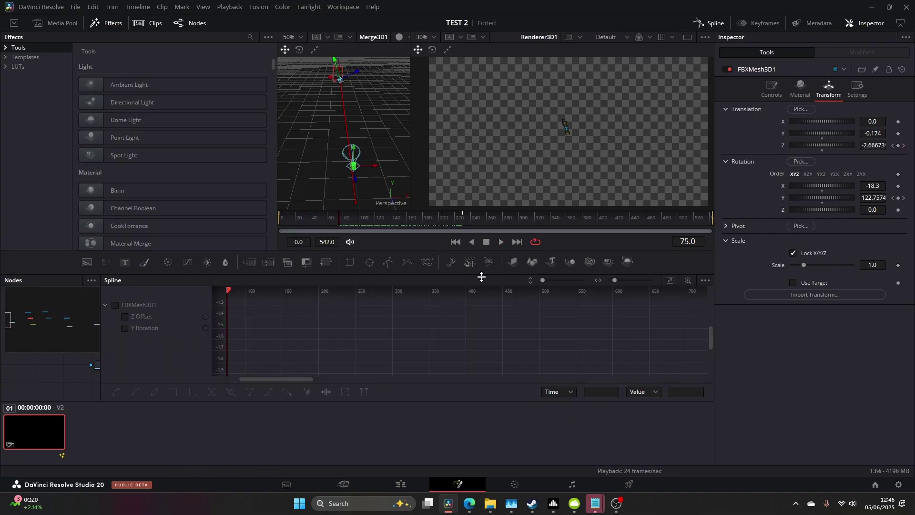
{"action": "left_click", "coordinate": [124, 316]}
{"action": "left_click", "coordinate": [125, 328]}
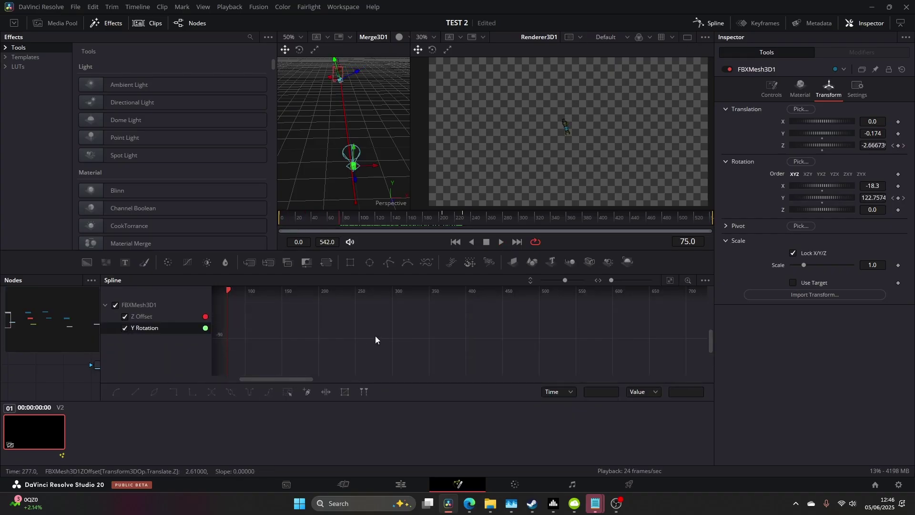
{"action": "scroll", "coordinate": [390, 332], "scroll_direction": "down", "scroll_amount": 5}
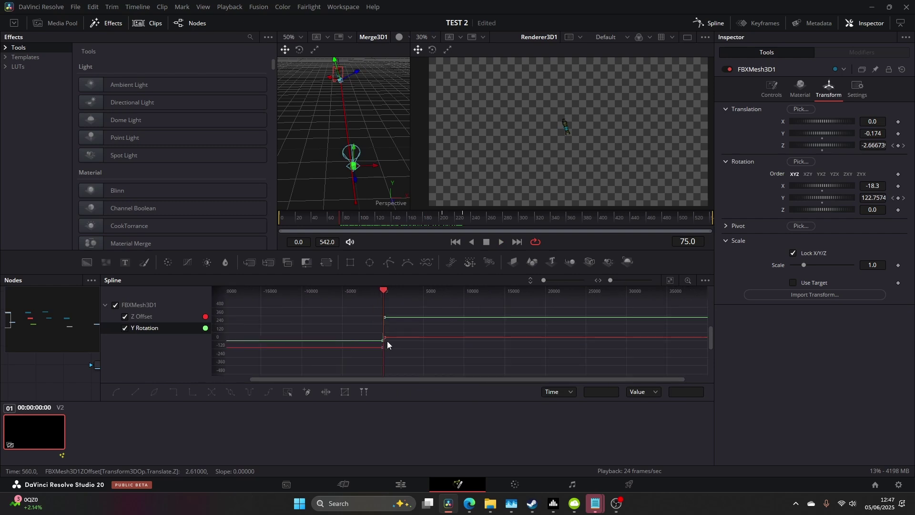
{"action": "left_click_drag", "start_coordinate": [544, 279], "coordinate": [548, 280]}
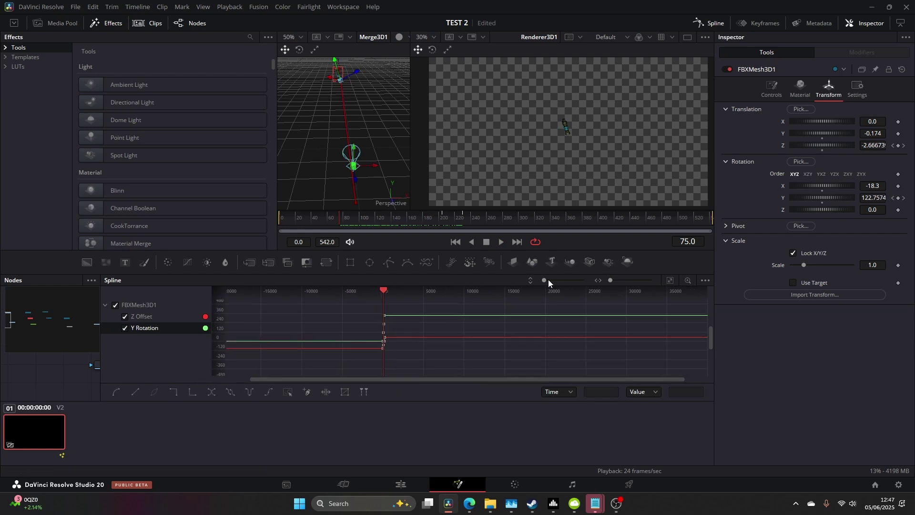
{"action": "left_click_drag", "start_coordinate": [611, 280], "coordinate": [618, 280]}
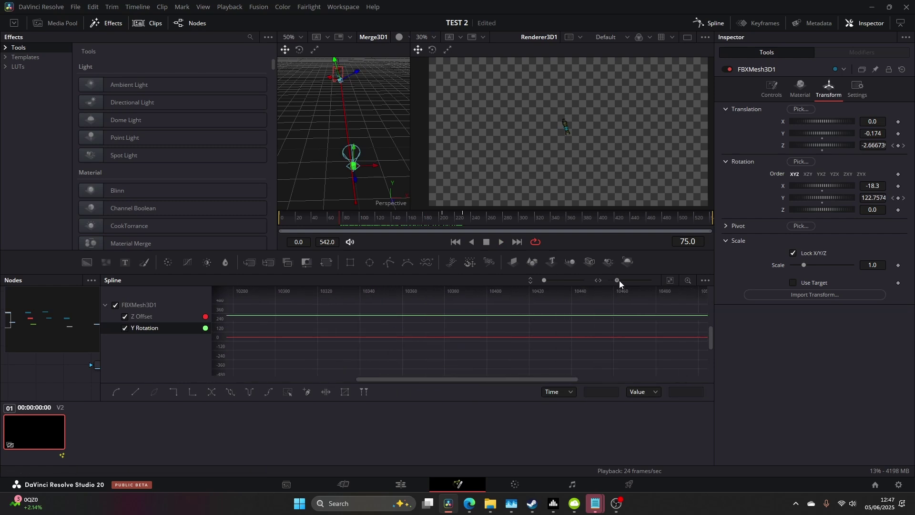
{"action": "left_click", "coordinate": [672, 281]}
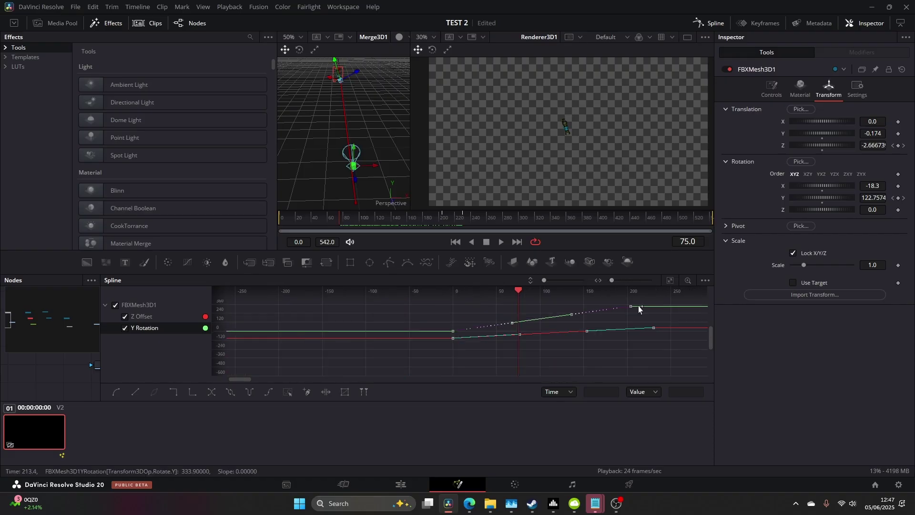
{"action": "scroll", "coordinate": [669, 305], "scroll_direction": "down", "scroll_amount": 2}
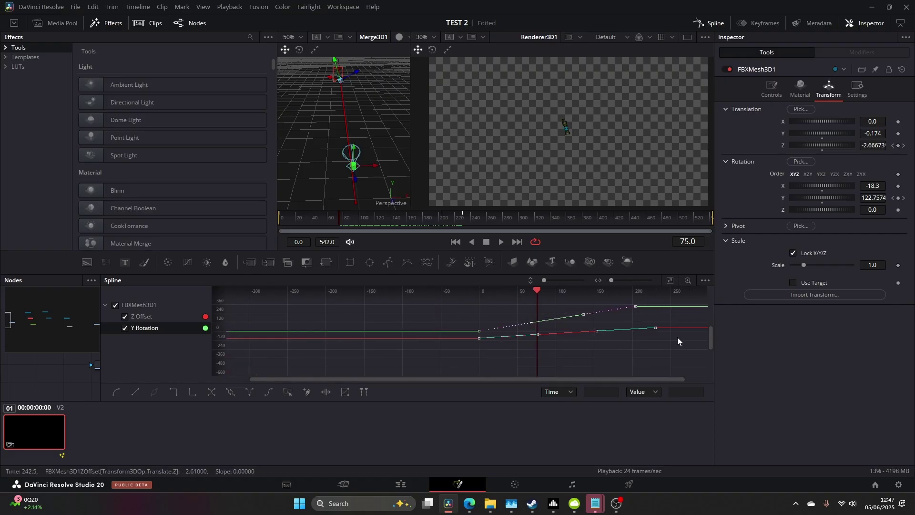
Reshape the Z Offset and Y Rotation curves by pulling their end keyframes to earlier frames, and play the animation
{"action": "left_click_drag", "start_coordinate": [620, 298], "coordinate": [620, 298]}
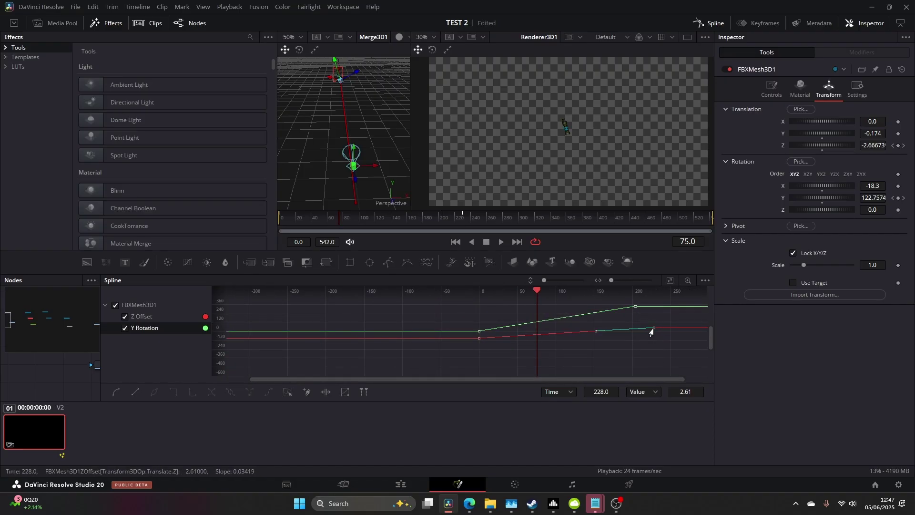
{"action": "left_click_drag", "start_coordinate": [651, 332], "coordinate": [556, 328]}
{"action": "left_click_drag", "start_coordinate": [633, 309], "coordinate": [505, 292]}
{"action": "left_click_drag", "start_coordinate": [570, 346], "coordinate": [532, 333]}
{"action": "key", "text": "space"}
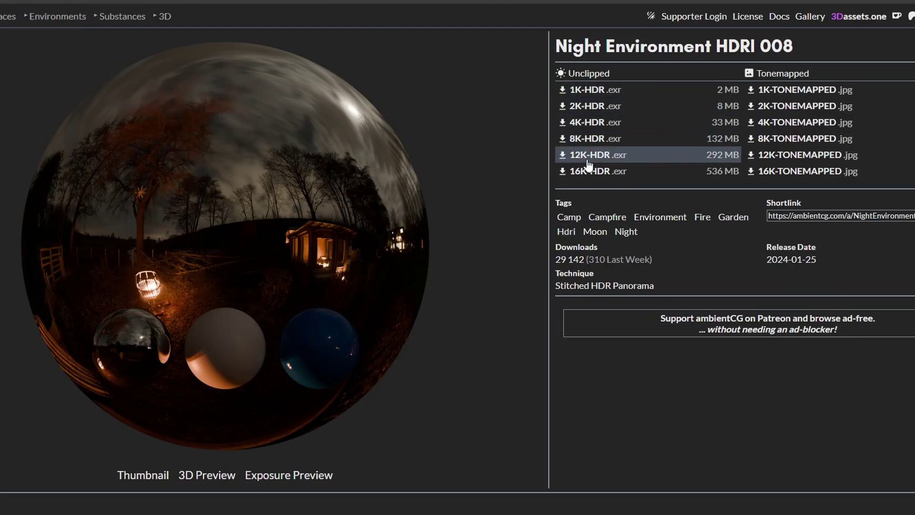
Rotate the Sphere Map holding the night HDRI to Y -78.3 and Z -372.7, and select the Reflect node
{"action": "left_click_drag", "start_coordinate": [488, 308], "coordinate": [438, 326]}
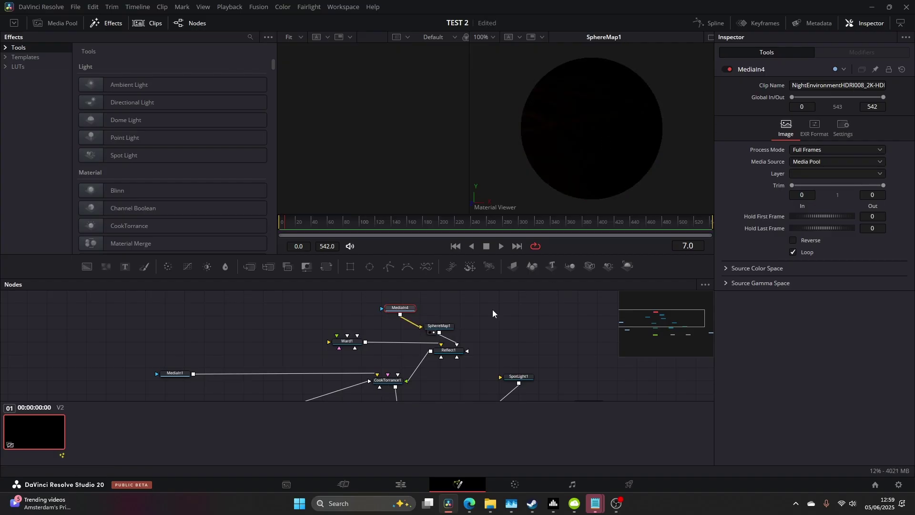
{"action": "left_click", "coordinate": [439, 327]}
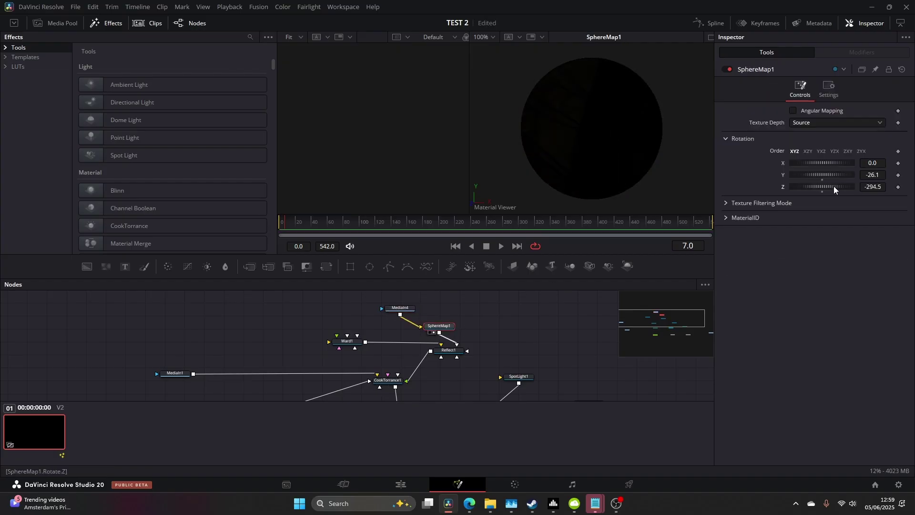
{"action": "left_click_drag", "start_coordinate": [844, 186], "coordinate": [805, 185]}
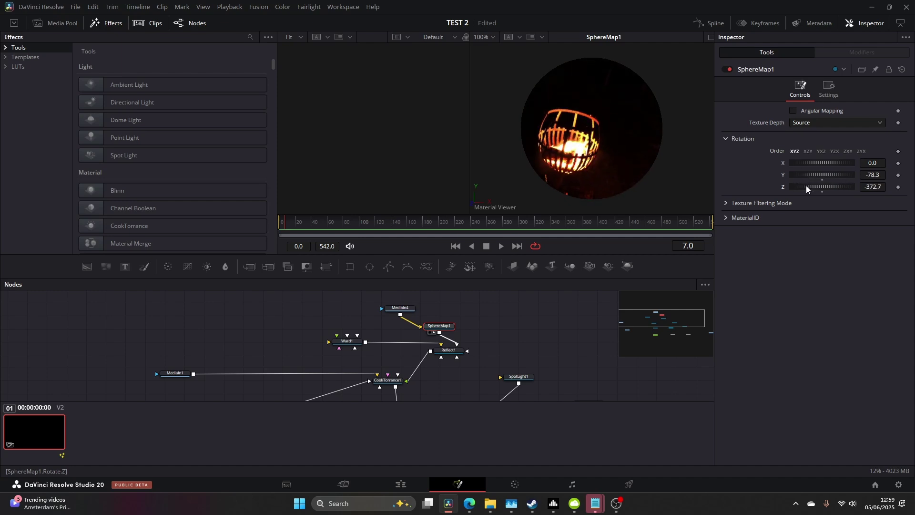
{"action": "left_click", "coordinate": [443, 356]}
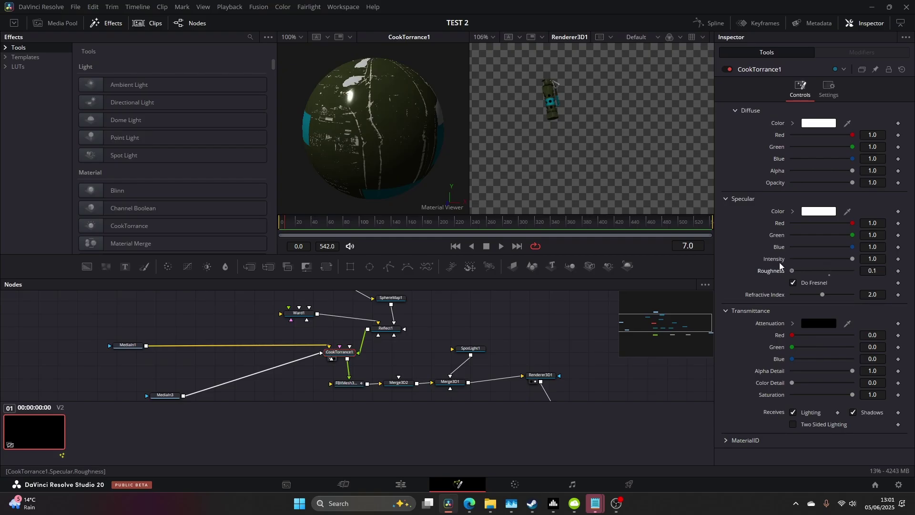
Set the CookTorrance material's specular Roughness to 0.1567 and Refractive Index to 3.0, and play the animation
{"action": "mouse_move", "coordinate": [778, 262]}
{"action": "left_mouse_down"}
{"action": "mouse_move", "coordinate": [808, 263]}
{"action": "mouse_move", "coordinate": [788, 262]}
{"action": "mouse_move", "coordinate": [796, 261]}
{"action": "left_mouse_up"}
{"action": "left_click_drag", "start_coordinate": [821, 295], "coordinate": [846, 299]}
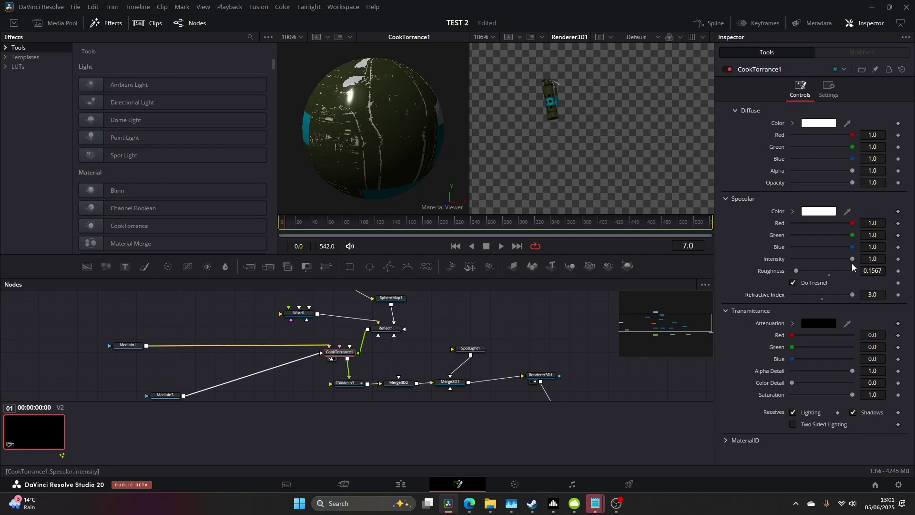
{"action": "key", "text": "space"}
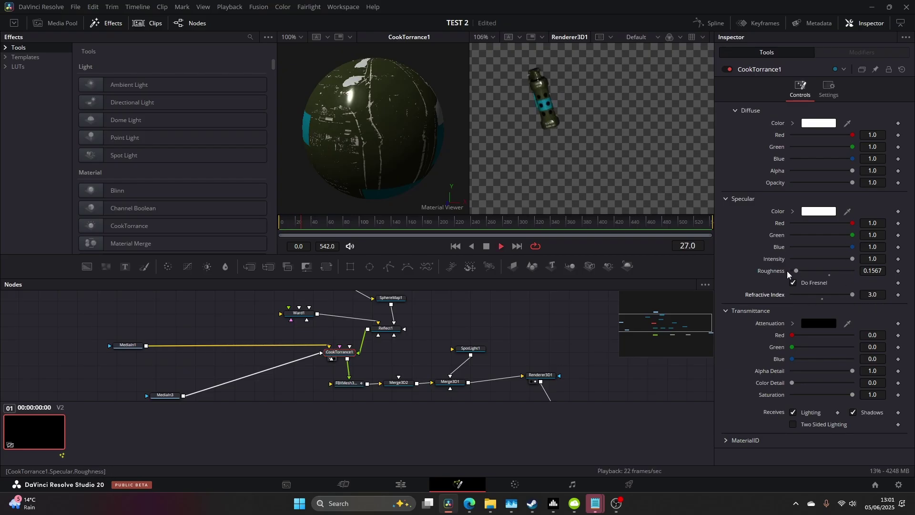
{"action": "key", "text": "space"}
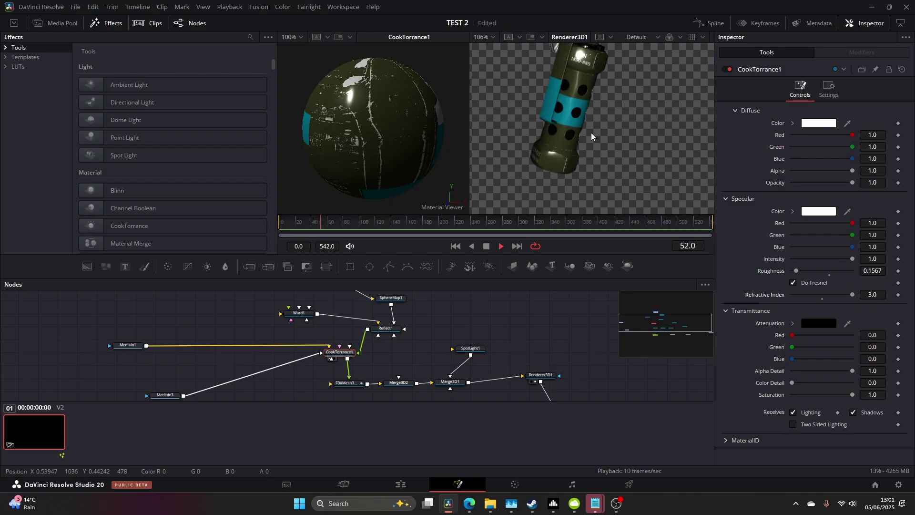
Inspect the flashbang's highlights and reflections up close and from afar around frame 62
{"action": "scroll", "coordinate": [566, 112], "scroll_direction": "down", "scroll_amount": 3}
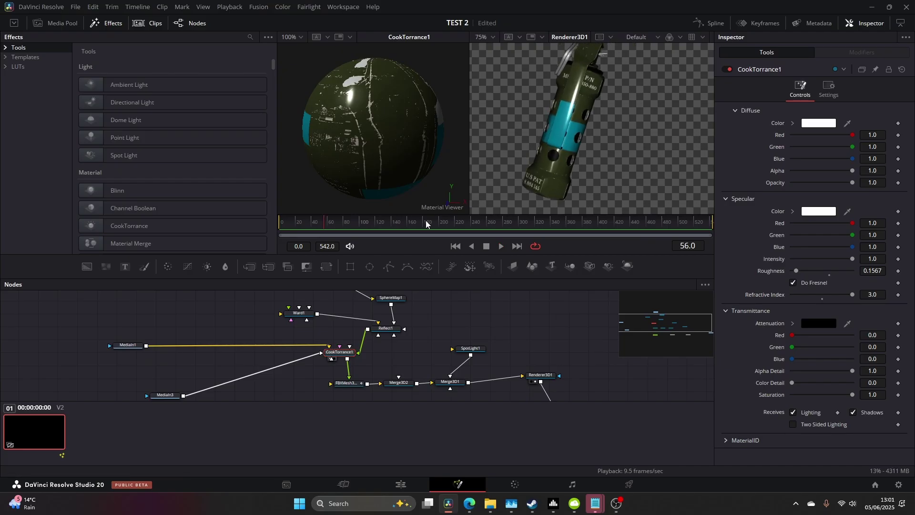
{"action": "mouse_move", "coordinate": [339, 223]}
{"action": "left_mouse_down"}
{"action": "mouse_move", "coordinate": [346, 225]}
{"action": "mouse_move", "coordinate": [328, 223]}
{"action": "left_mouse_up"}
{"action": "scroll", "coordinate": [594, 152], "scroll_direction": "down", "scroll_amount": 2}
{"action": "scroll", "coordinate": [595, 152], "scroll_direction": "up", "scroll_amount": 5}
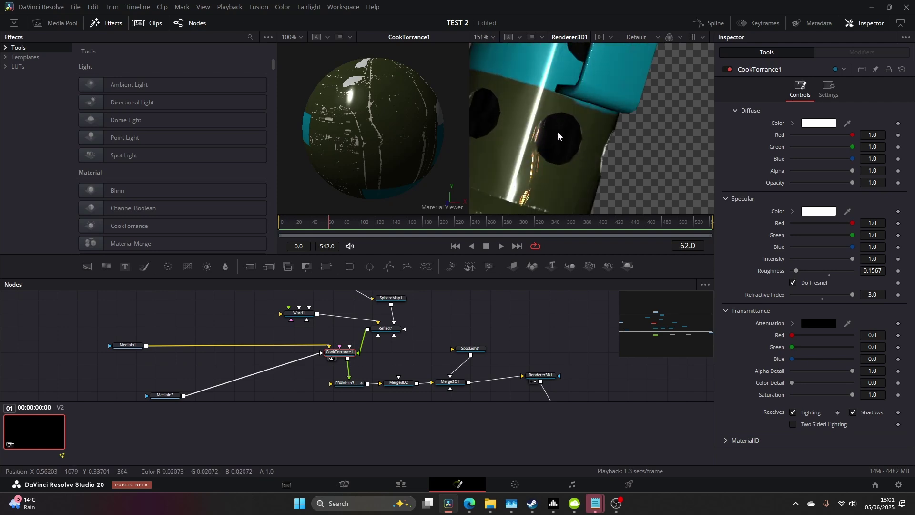
{"action": "scroll", "coordinate": [558, 136], "scroll_direction": "down", "scroll_amount": 5}
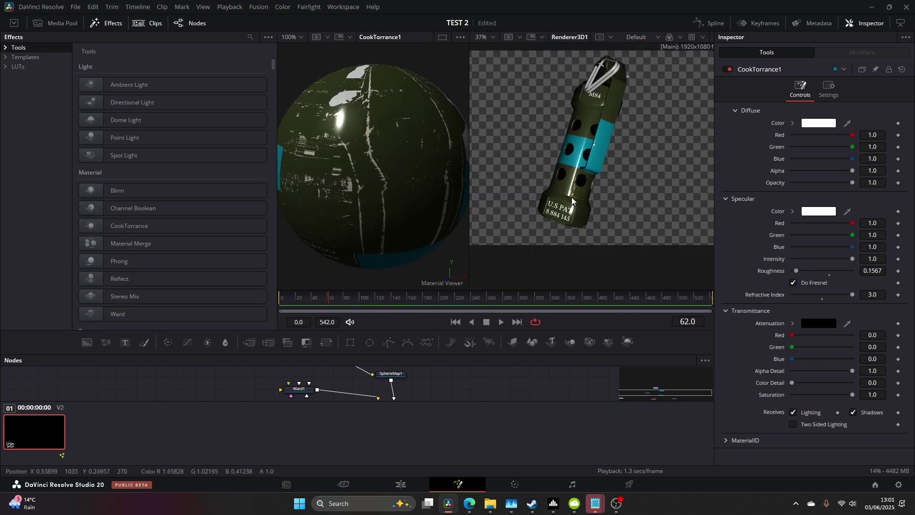
{"action": "scroll", "coordinate": [572, 200], "scroll_direction": "up", "scroll_amount": 1}
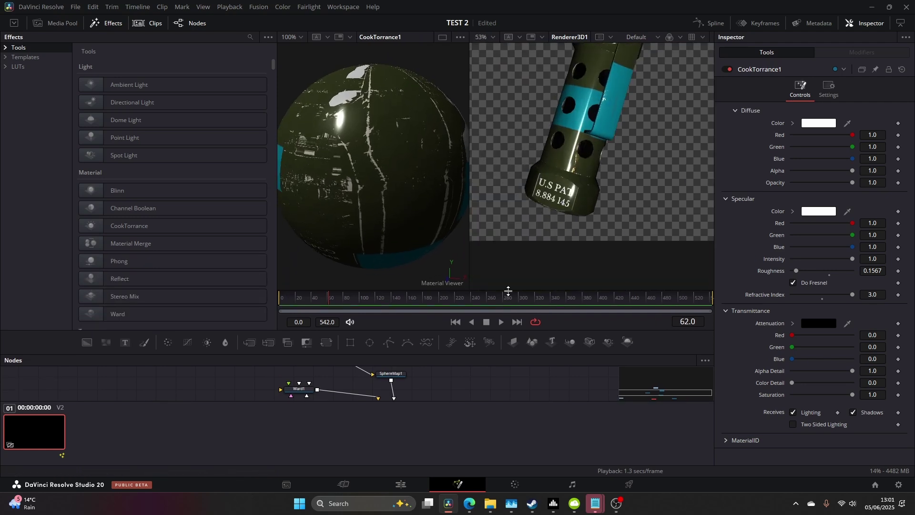
{"action": "left_click_drag", "start_coordinate": [508, 286], "coordinate": [547, 133]}
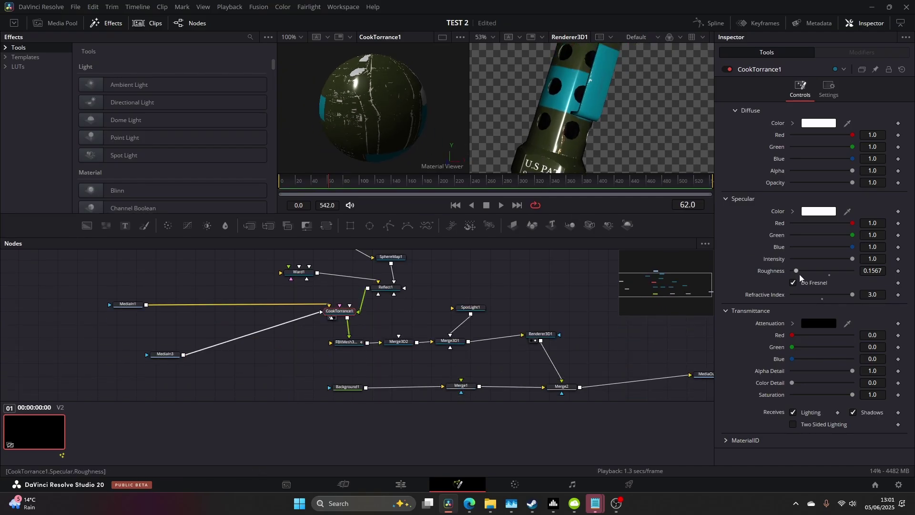
Try a higher specular Roughness on the CookTorrance material, undo it, and set its Refractive Index to 2.685
{"action": "left_click_drag", "start_coordinate": [796, 270], "coordinate": [840, 271]}
{"action": "key", "text": "ctrl+z"}
{"action": "mouse_move", "coordinate": [851, 294]}
{"action": "left_mouse_down"}
{"action": "mouse_move", "coordinate": [774, 295]}
{"action": "mouse_move", "coordinate": [855, 295]}
{"action": "left_mouse_up"}
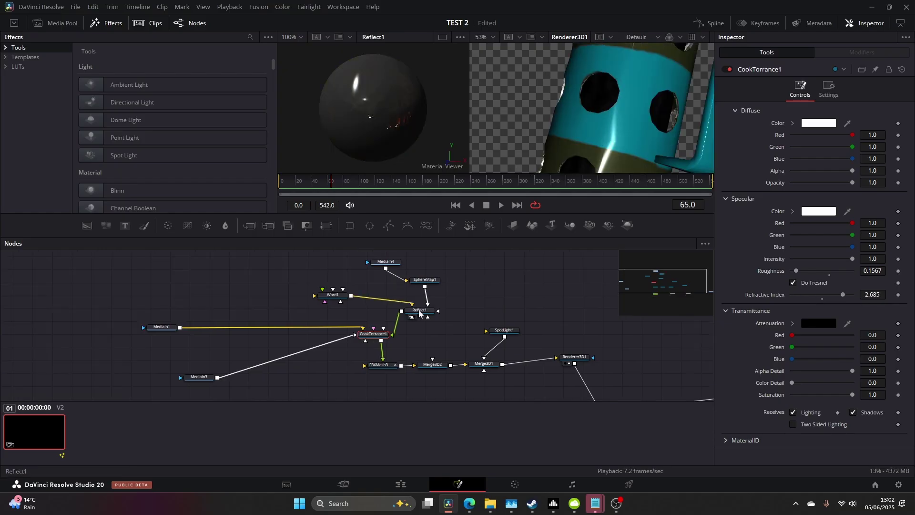
Rotate the Sphere Map to X -125.2 and Y 46.9 to reposition the campfire reflection on the flashbang
{"action": "left_click", "coordinate": [419, 311]}
{"action": "left_click", "coordinate": [418, 283]}
{"action": "left_click_drag", "start_coordinate": [812, 175], "coordinate": [788, 173]}
{"action": "scroll", "coordinate": [673, 147], "scroll_direction": "down", "scroll_amount": 2}
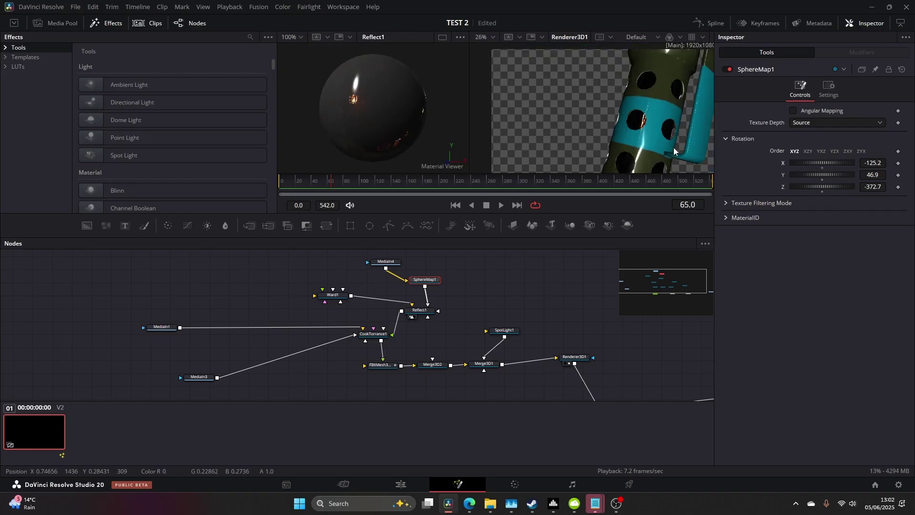
Try a lower Opacity on the Ward material, restore it to 1.0, and set the diffuse color to orange #ff8000
{"action": "left_click", "coordinate": [333, 295]}
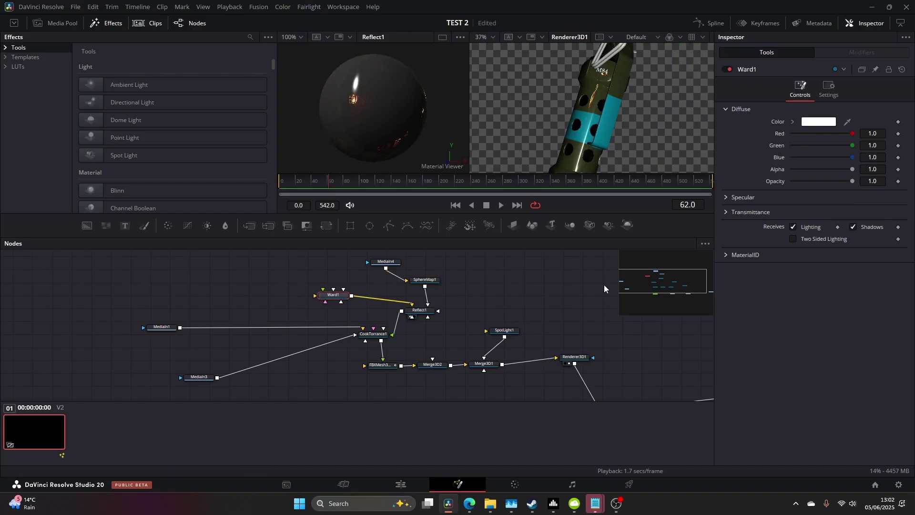
{"action": "left_click_drag", "start_coordinate": [831, 181], "coordinate": [863, 185]}
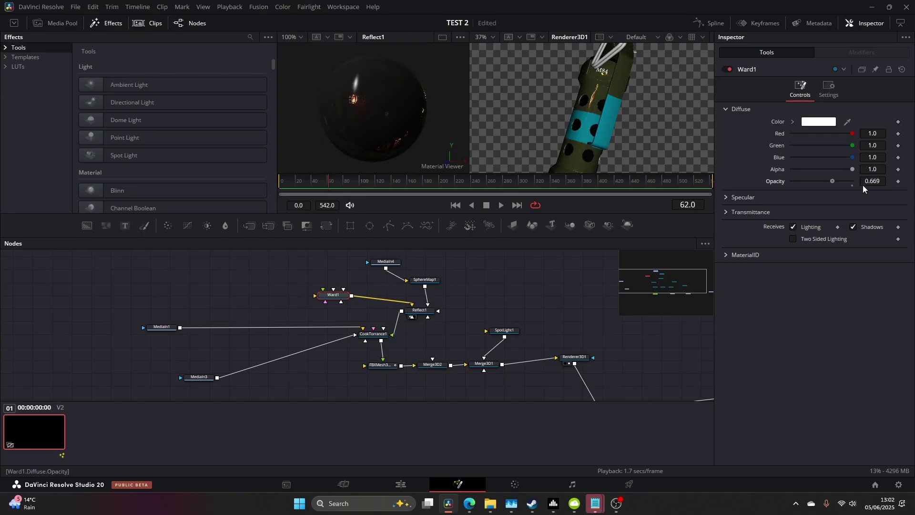
{"action": "left_click", "coordinate": [820, 123]}
{"action": "mouse_move", "coordinate": [541, 178]}
{"action": "left_mouse_down"}
{"action": "mouse_move", "coordinate": [547, 167]}
{"action": "mouse_move", "coordinate": [527, 172]}
{"action": "left_mouse_up"}
{"action": "mouse_move", "coordinate": [531, 213]}
{"action": "left_mouse_down"}
{"action": "mouse_move", "coordinate": [496, 200]}
{"action": "mouse_move", "coordinate": [503, 218]}
{"action": "mouse_move", "coordinate": [504, 204]}
{"action": "mouse_move", "coordinate": [543, 197]}
{"action": "mouse_move", "coordinate": [550, 184]}
{"action": "mouse_move", "coordinate": [541, 190]}
{"action": "left_mouse_up"}
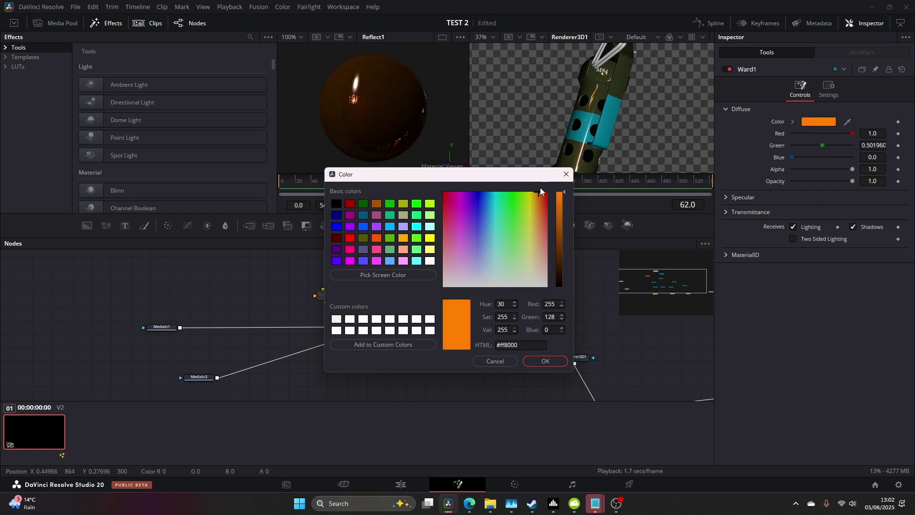
{"action": "left_click", "coordinate": [545, 361]}
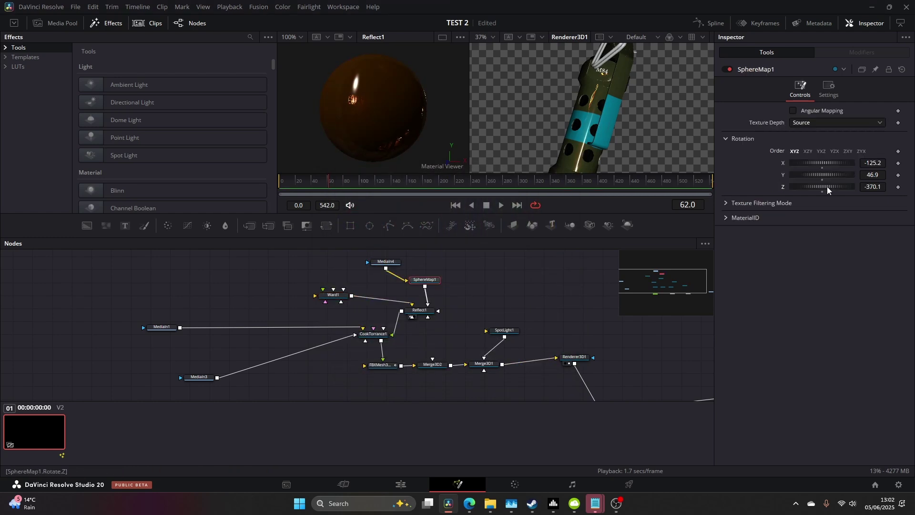
Set the Sphere Map's rotation to Y 62.6 and Z -344.0
{"action": "mouse_move", "coordinate": [834, 185]}
{"action": "left_mouse_down"}
{"action": "mouse_move", "coordinate": [820, 190]}
{"action": "mouse_move", "coordinate": [832, 190]}
{"action": "mouse_move", "coordinate": [819, 177]}
{"action": "left_mouse_up"}
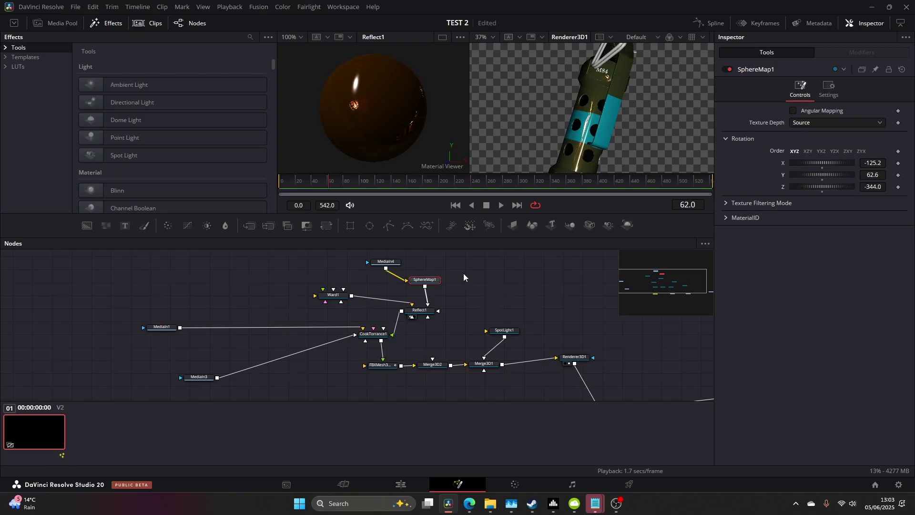
Move the MediaIn4 HDRI node away from the Sphere Map and add a Transform tool after it
{"action": "left_click_drag", "start_coordinate": [464, 274], "coordinate": [477, 286]}
{"action": "left_click_drag", "start_coordinate": [399, 275], "coordinate": [314, 262]}
{"action": "key", "text": "shift+space"}
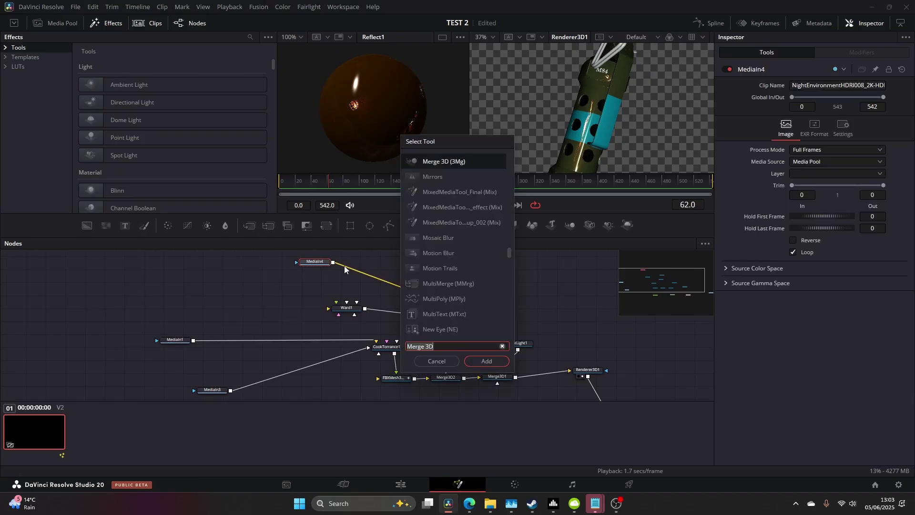
{"action": "type", "text": "tra"}
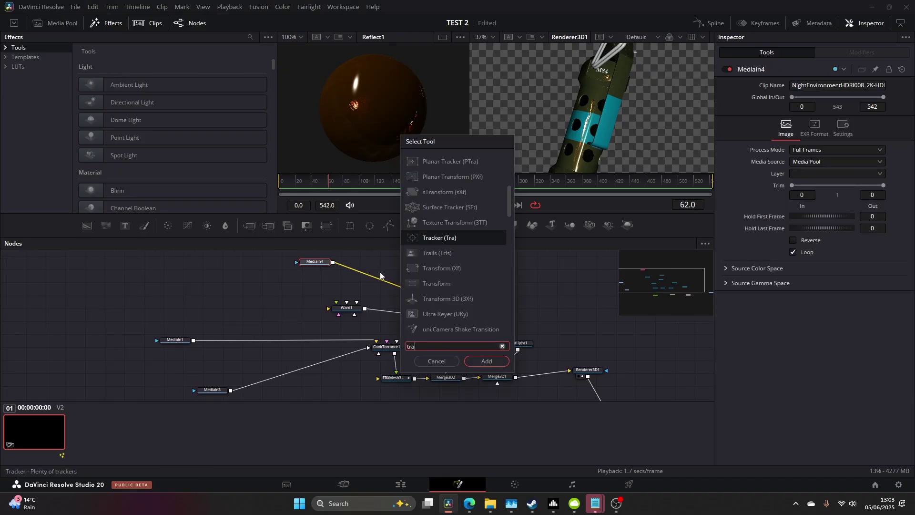
{"action": "type", "text": "ns"}
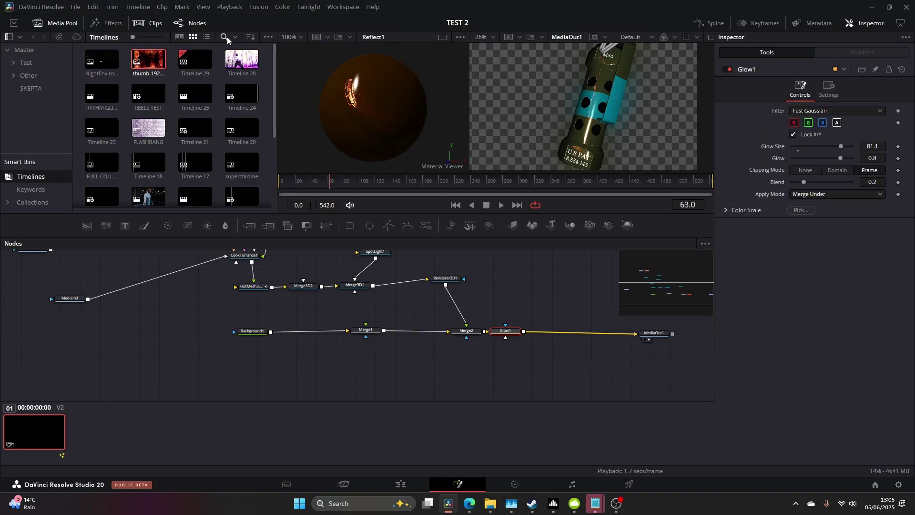
Find the fire clip in the Master bin by searching the media pool for 85, and connect it to Merge1 as the foreground
{"action": "left_click", "coordinate": [223, 37]}
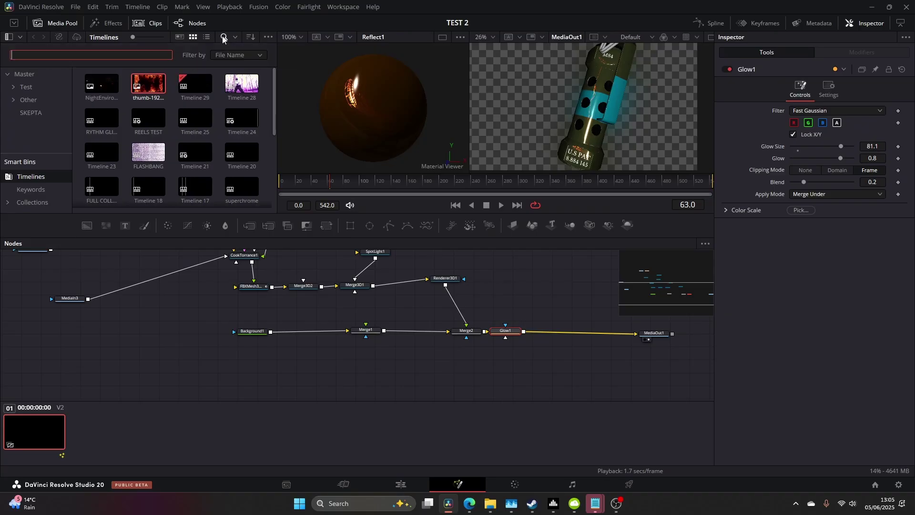
{"action": "type", "text": "85"}
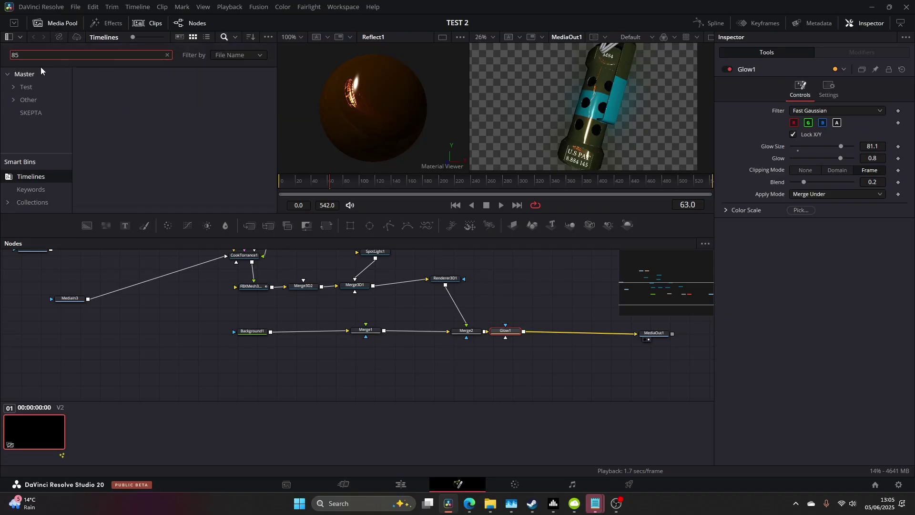
{"action": "left_click", "coordinate": [42, 71]}
{"action": "left_click_drag", "start_coordinate": [103, 84], "coordinate": [365, 336]}
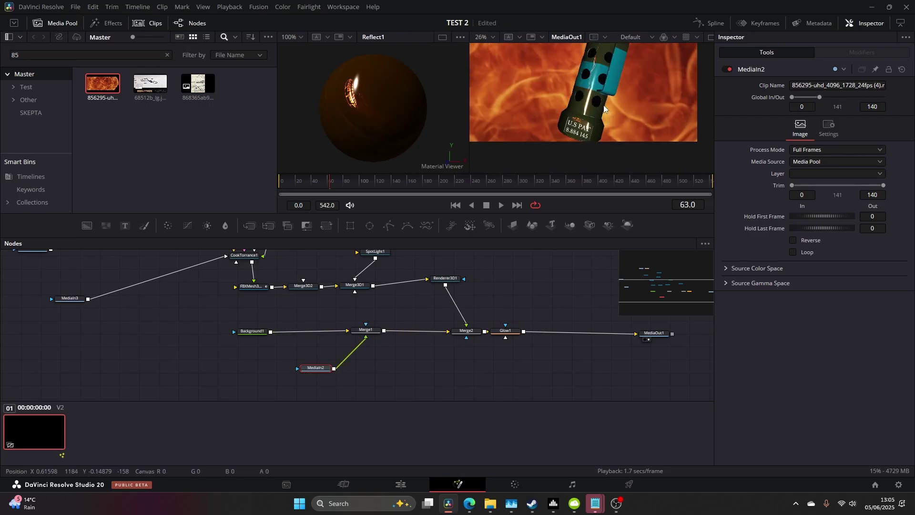
{"action": "scroll", "coordinate": [605, 109], "scroll_direction": "down", "scroll_amount": 2}
{"action": "scroll", "coordinate": [586, 109], "scroll_direction": "up", "scroll_amount": 1}
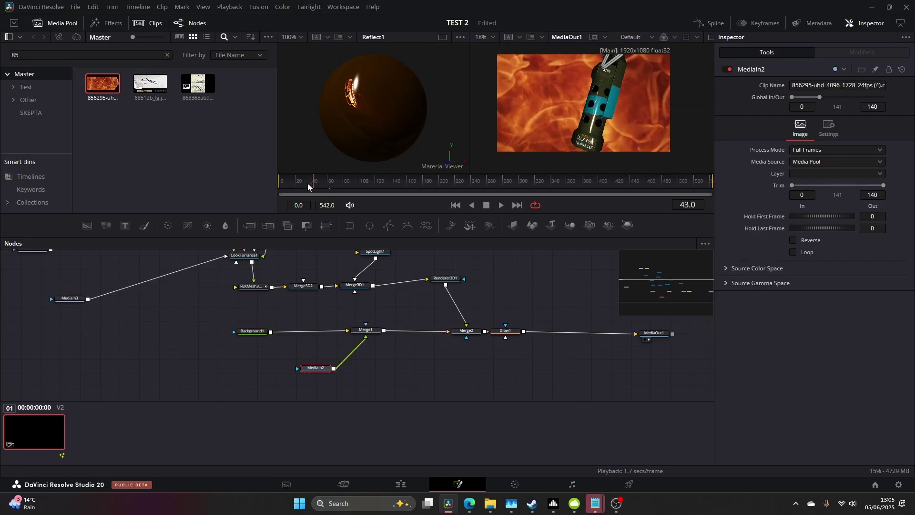
{"action": "scroll", "coordinate": [621, 102], "scroll_direction": "up", "scroll_amount": 2}
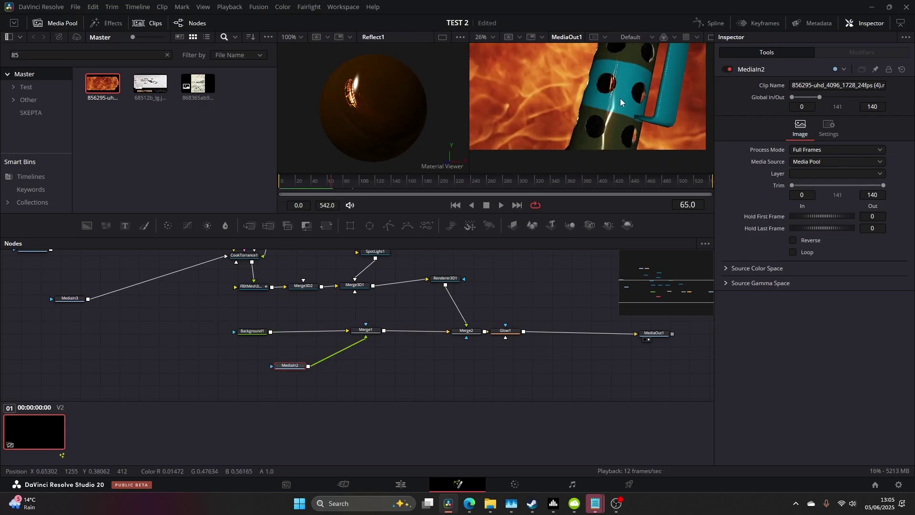
Set Glow1's Apply Mode to Normal, Glow to 0.457 and Blend to 0.142
{"action": "left_click_drag", "start_coordinate": [620, 102], "coordinate": [622, 100]}
{"action": "left_click_drag", "start_coordinate": [470, 355], "coordinate": [405, 357]}
{"action": "left_click", "coordinate": [446, 333]}
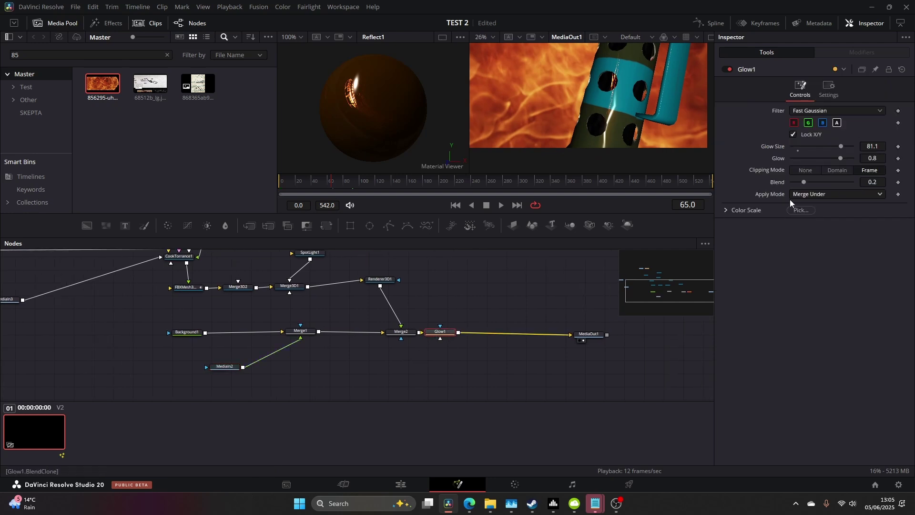
{"action": "left_click", "coordinate": [810, 193]}
{"action": "left_click", "coordinate": [805, 206]}
{"action": "scroll", "coordinate": [655, 105], "scroll_direction": "down", "scroll_amount": 2}
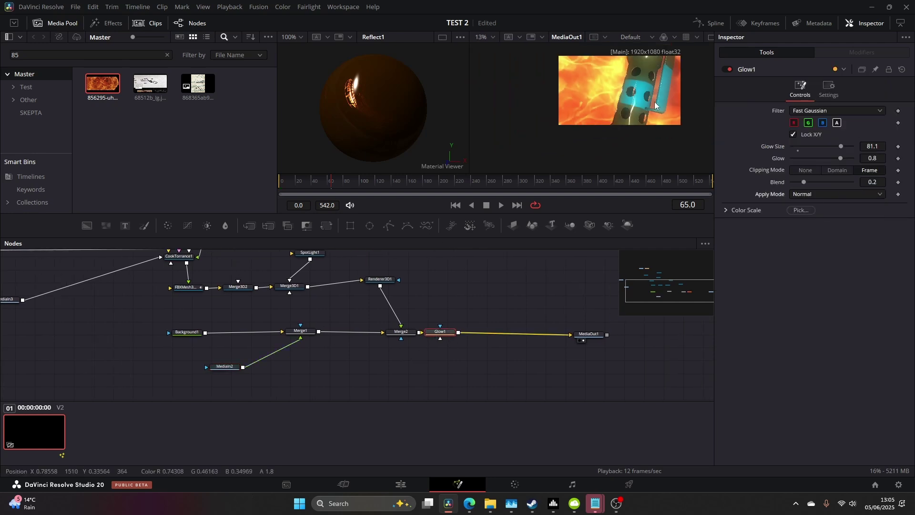
{"action": "mouse_move", "coordinate": [830, 146]}
{"action": "left_mouse_down"}
{"action": "mouse_move", "coordinate": [796, 150]}
{"action": "mouse_move", "coordinate": [840, 150]}
{"action": "mouse_move", "coordinate": [826, 159]}
{"action": "mouse_move", "coordinate": [788, 156]}
{"action": "mouse_move", "coordinate": [817, 156]}
{"action": "left_mouse_up"}
{"action": "mouse_move", "coordinate": [355, 184]}
{"action": "left_mouse_down"}
{"action": "mouse_move", "coordinate": [302, 182]}
{"action": "mouse_move", "coordinate": [346, 183]}
{"action": "left_mouse_up"}
{"action": "scroll", "coordinate": [658, 95], "scroll_direction": "up", "scroll_amount": 3}
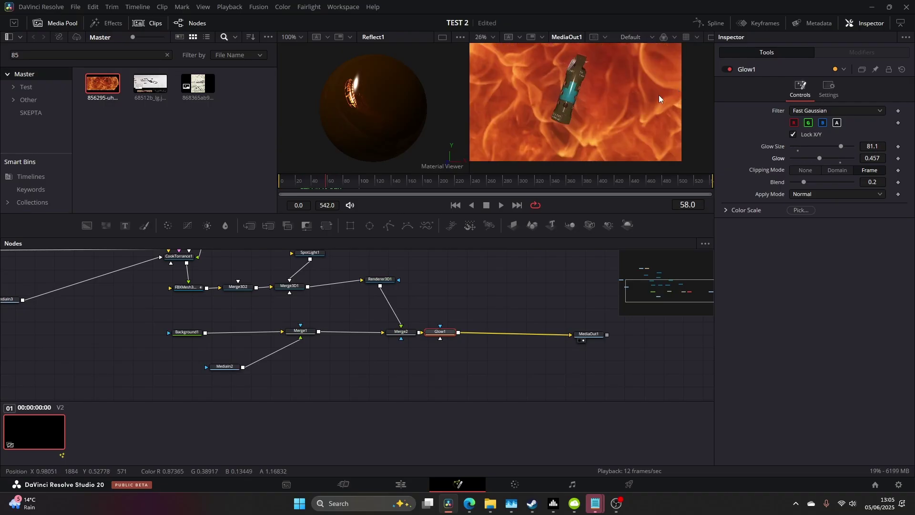
{"action": "mouse_move", "coordinate": [805, 180]}
{"action": "left_mouse_down"}
{"action": "mouse_move", "coordinate": [851, 184]}
{"action": "mouse_move", "coordinate": [787, 180]}
{"action": "mouse_move", "coordinate": [800, 182]}
{"action": "left_mouse_up"}
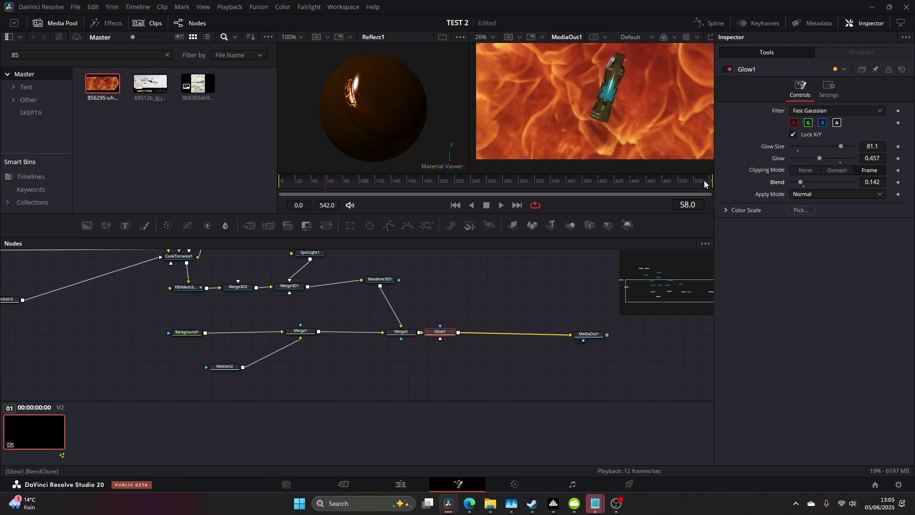
Preview the flashbang at frame 63, widen the MediaOut1 viewer and select the MediaIn2 fire clip
{"action": "mouse_move", "coordinate": [313, 189]}
{"action": "left_mouse_down"}
{"action": "mouse_move", "coordinate": [301, 187]}
{"action": "mouse_move", "coordinate": [330, 187]}
{"action": "left_mouse_up"}
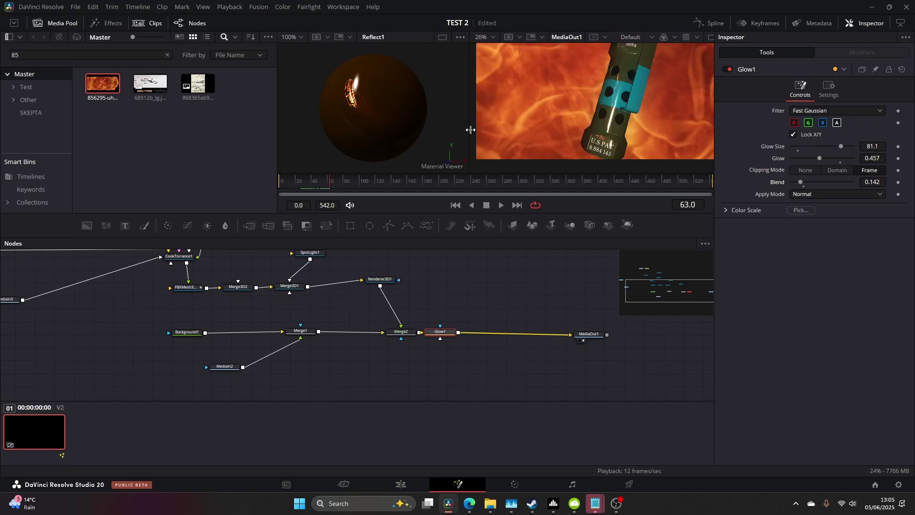
{"action": "left_click_drag", "start_coordinate": [468, 127], "coordinate": [365, 121]}
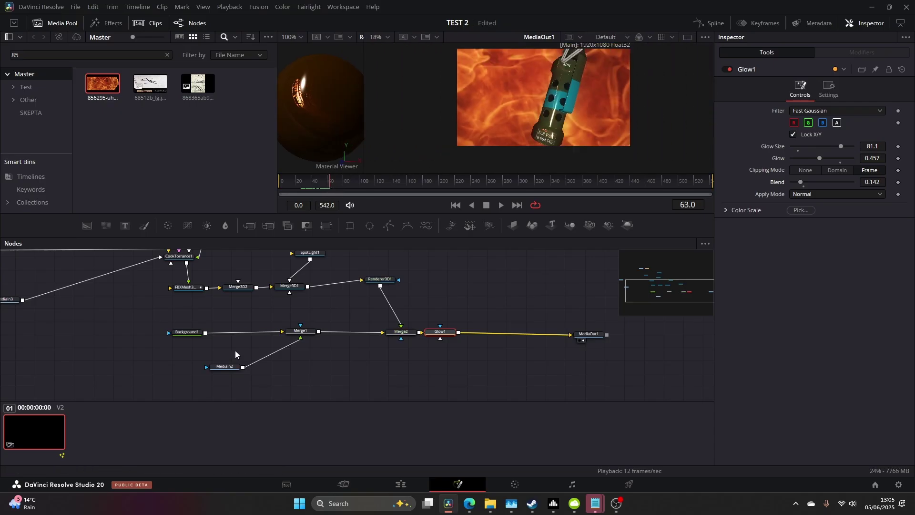
{"action": "left_click", "coordinate": [224, 366]}
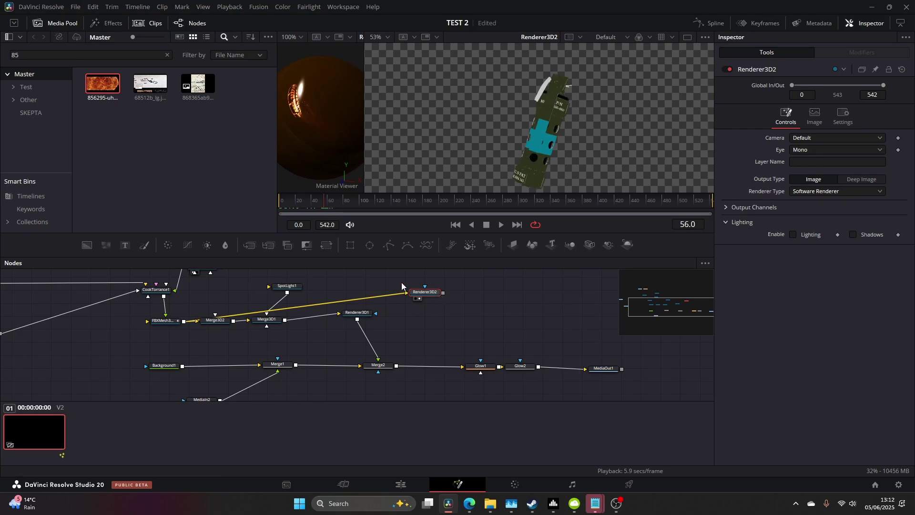
Add a Merge tool between Merge2 and Glow1 with Renderer3D2 as its foreground, and show it in the viewer
{"action": "key", "text": "shift+space"}
{"action": "type", "text": "merge"}
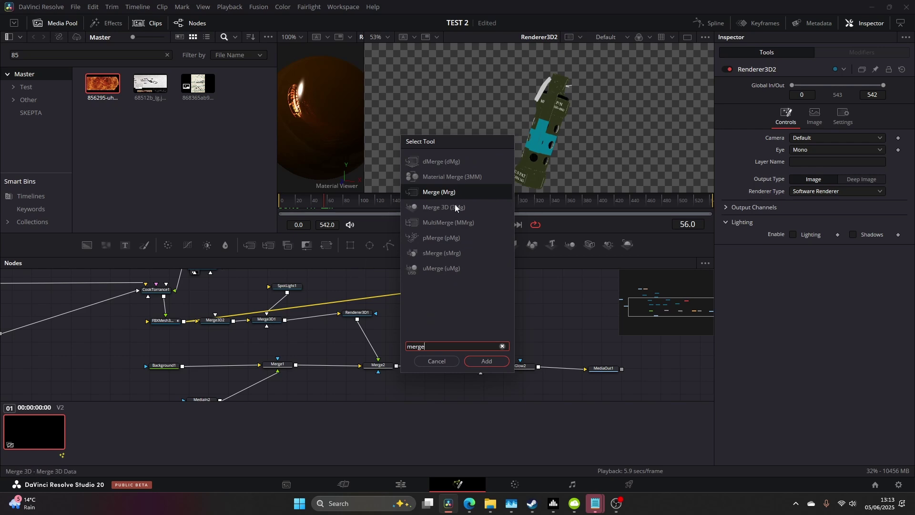
{"action": "left_click", "coordinate": [486, 361]}
{"action": "left_click_drag", "start_coordinate": [475, 292], "coordinate": [442, 366]}
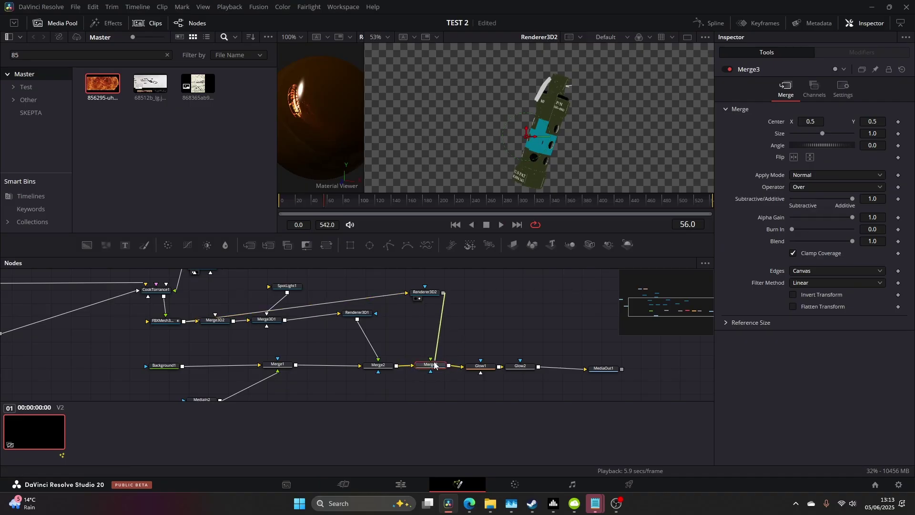
{"action": "key", "text": "2"}
Add an Edge Detect tool after Renderer3D2, followed by an Erode/Dilate tool
{"action": "left_click", "coordinate": [425, 291]}
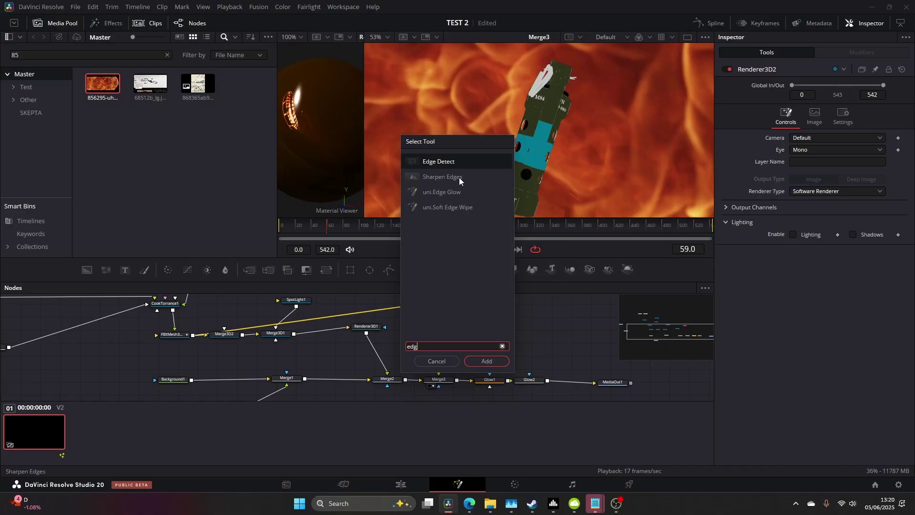
{"action": "key", "text": "Return"}
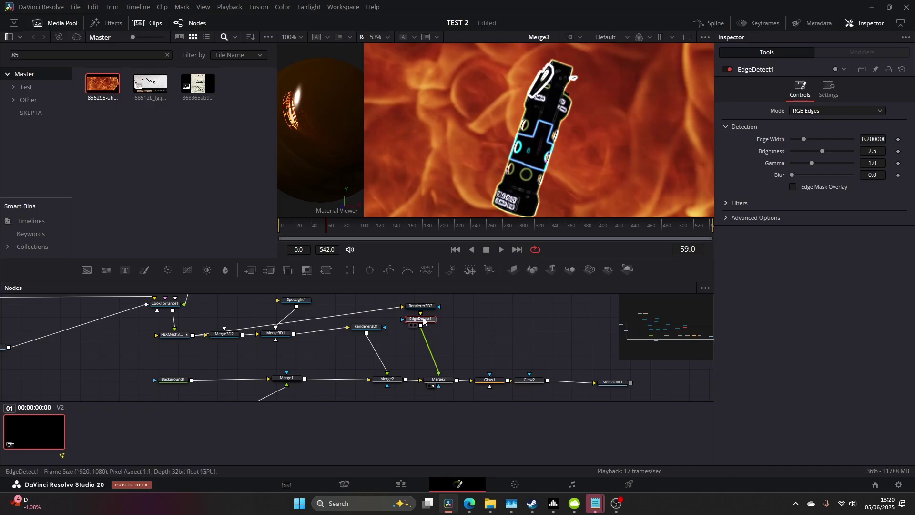
{"action": "key", "text": "shift+space"}
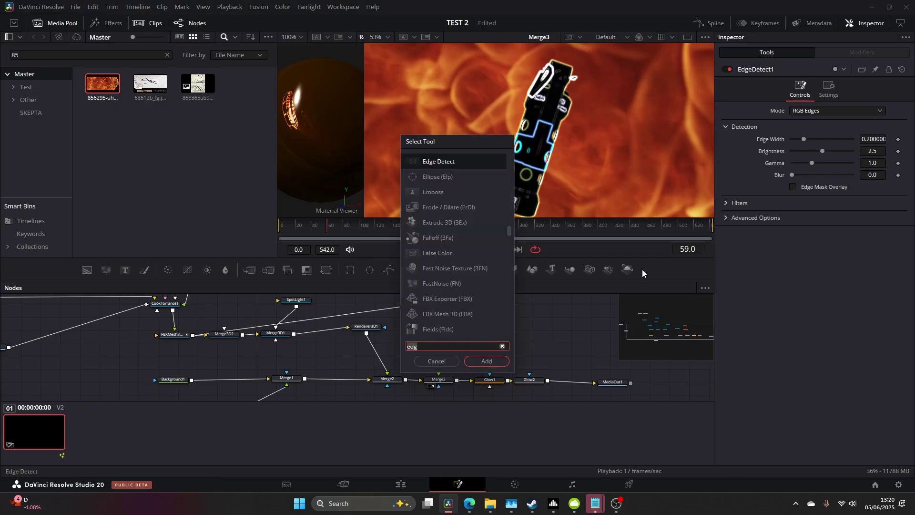
{"action": "type", "text": "erod"}
{"action": "key", "text": "Return"}
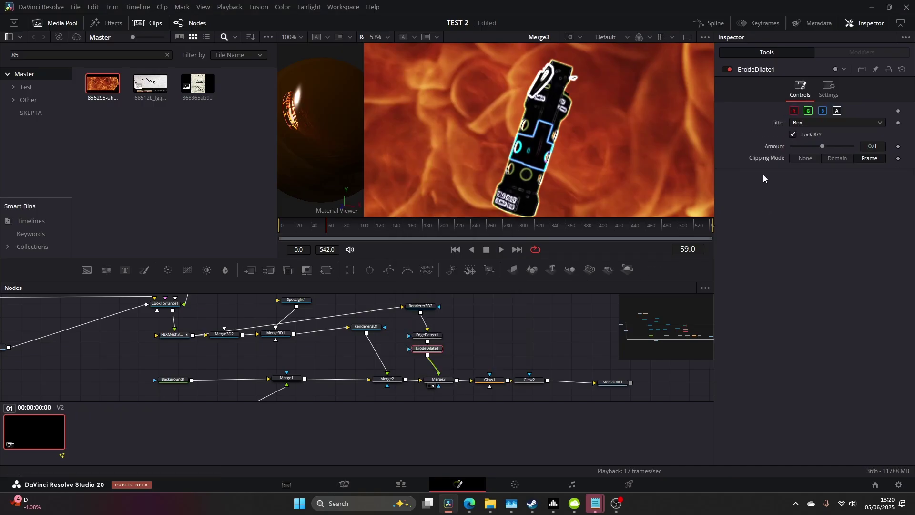
Move the Erode/Dilate node between Renderer3D2 and EdgeDetect1, and set its Amount to -0.0019
{"action": "mouse_move", "coordinate": [817, 146]}
{"action": "left_mouse_down"}
{"action": "mouse_move", "coordinate": [799, 150]}
{"action": "mouse_move", "coordinate": [807, 150]}
{"action": "left_mouse_up"}
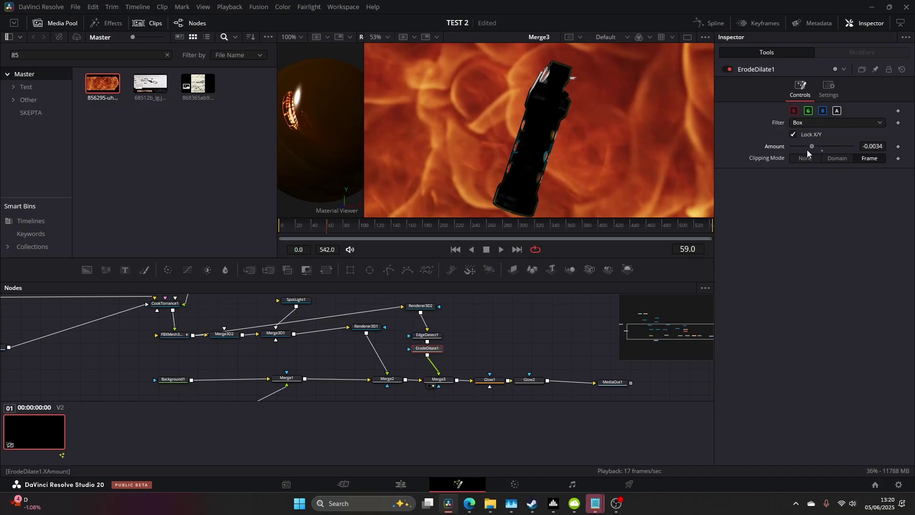
{"action": "left_click_drag", "start_coordinate": [426, 351], "coordinate": [423, 322]}
{"action": "left_click_drag", "start_coordinate": [814, 147], "coordinate": [818, 150]}
{"action": "scroll", "coordinate": [552, 76], "scroll_direction": "up", "scroll_amount": 2}
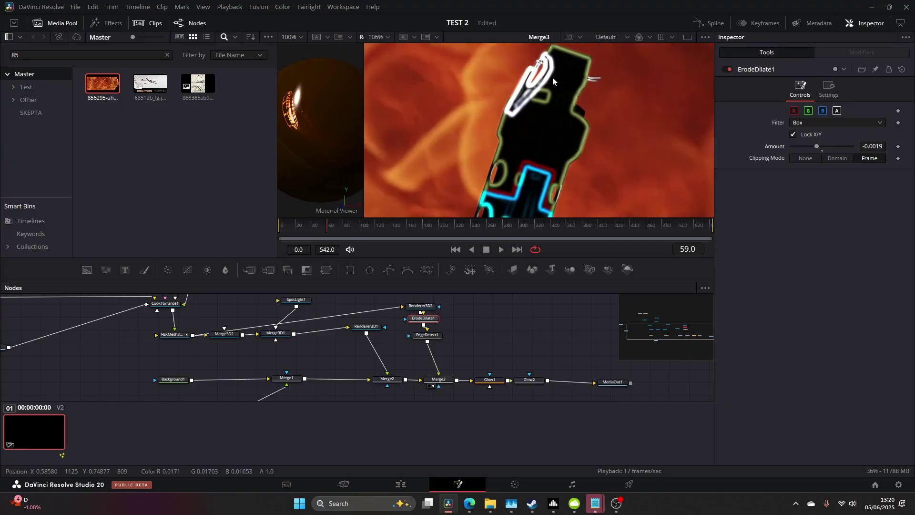
Turn on Edge Mask Overlay for EdgeDetect1 and inspect the flashbang's outlines
{"action": "left_click", "coordinate": [431, 335]}
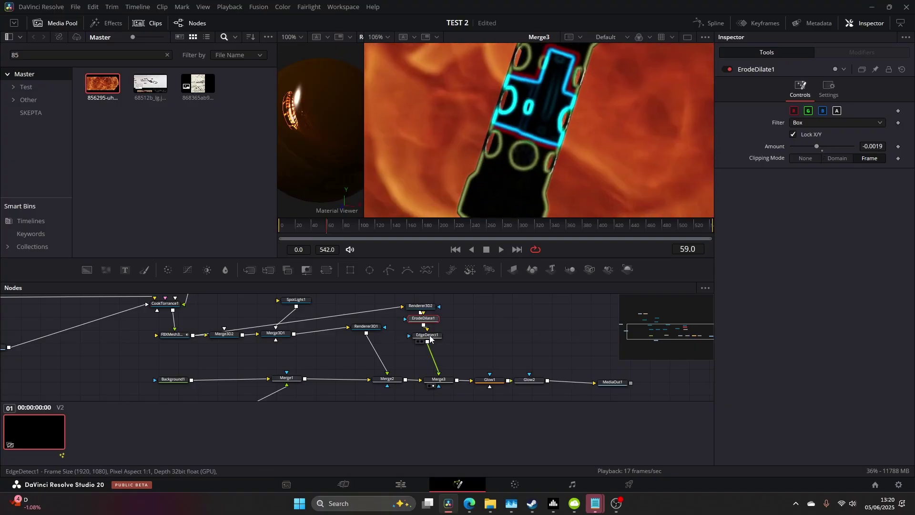
{"action": "left_click", "coordinate": [793, 187]}
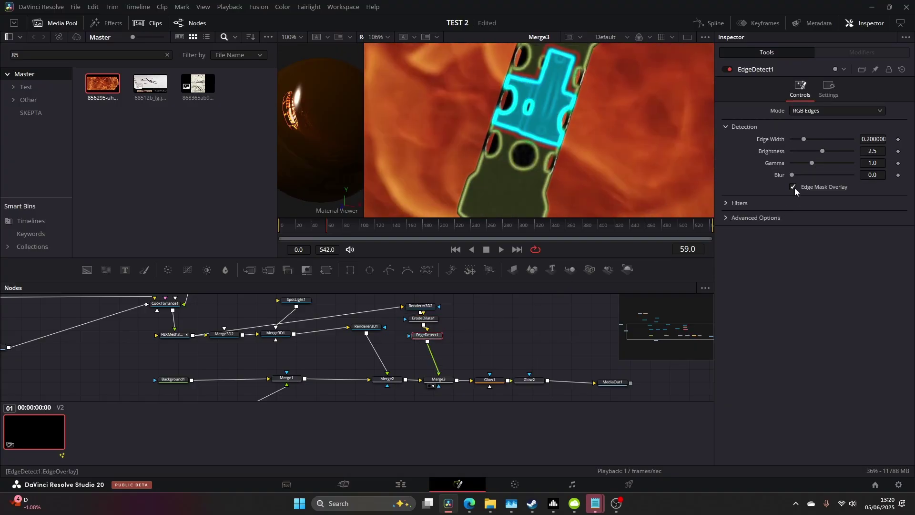
{"action": "left_click_drag", "start_coordinate": [553, 153], "coordinate": [545, 129]}
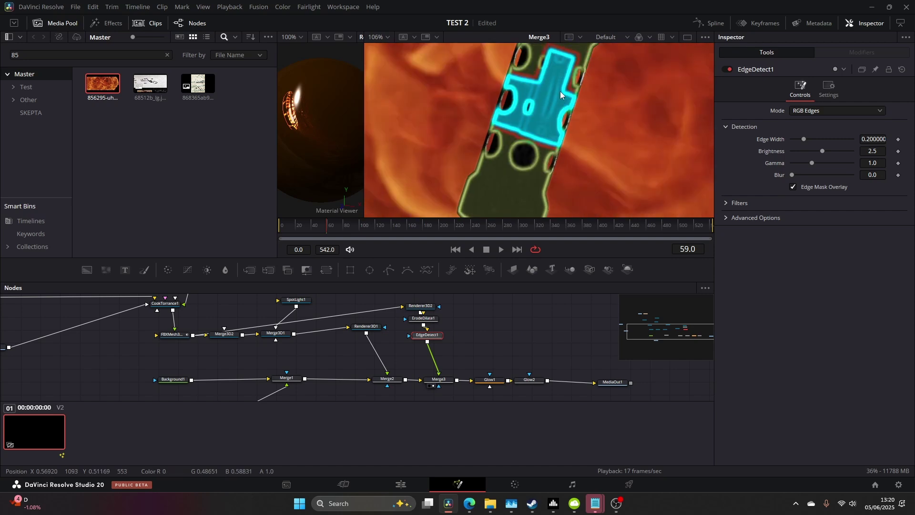
{"action": "left_click_drag", "start_coordinate": [558, 88], "coordinate": [490, 204]}
{"action": "scroll", "coordinate": [490, 207], "scroll_direction": "down", "scroll_amount": 3}
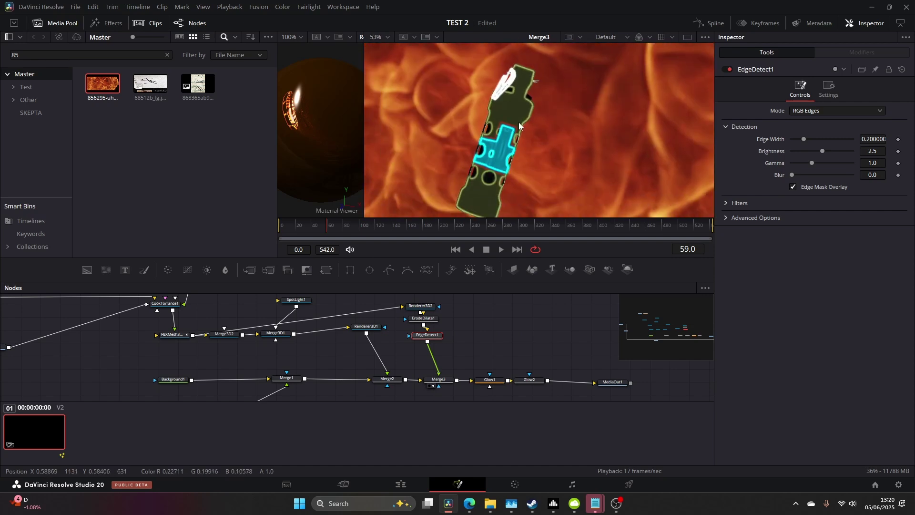
Try a higher Gamma on EdgeDetect1, undo it, and set Edge Width to 0.118 and Brightness to 1.772
{"action": "left_click_drag", "start_coordinate": [808, 163], "coordinate": [833, 170]}
{"action": "key", "text": "ctrl+z"}
{"action": "left_click_drag", "start_coordinate": [802, 138], "coordinate": [813, 153]}
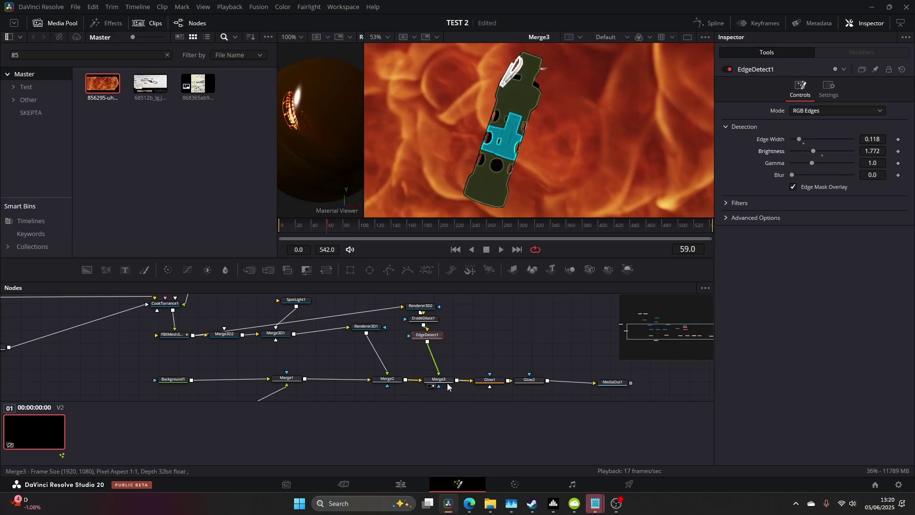
Set Merge3's Apply Mode to Screen so the edge render blends over the flashbang
{"action": "left_click", "coordinate": [438, 379]}
{"action": "left_click", "coordinate": [814, 175]}
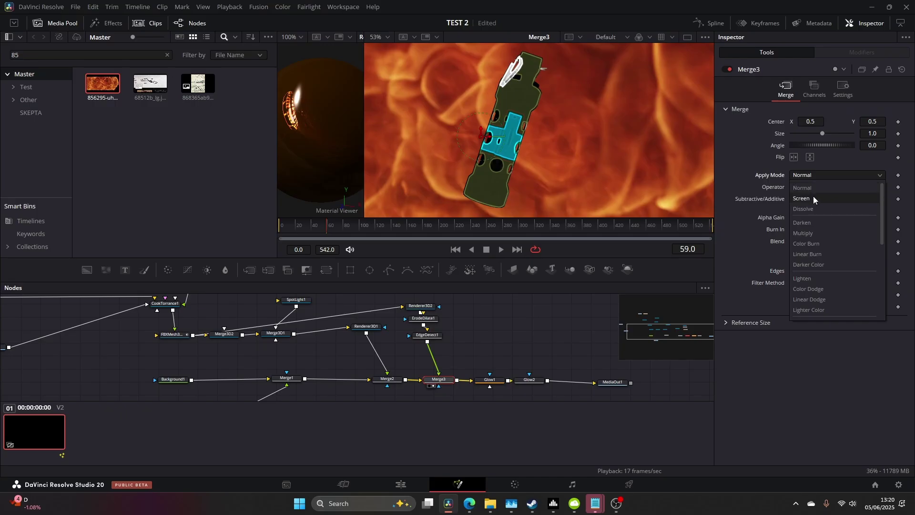
{"action": "left_click", "coordinate": [813, 199]}
{"action": "scroll", "coordinate": [505, 135], "scroll_direction": "up", "scroll_amount": 4}
{"action": "scroll", "coordinate": [505, 135], "scroll_direction": "down", "scroll_amount": 2}
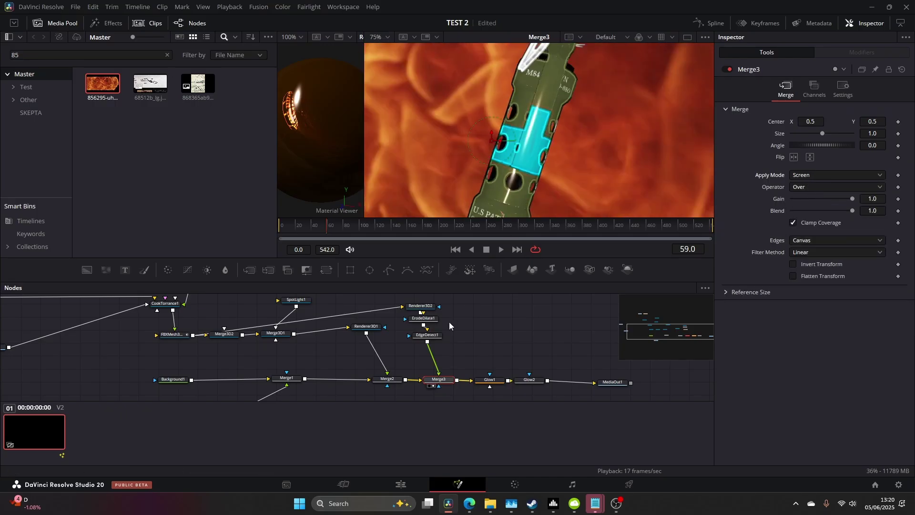
Add a Color Corrector after EdgeDetect1, tint it orange at full strength, and shift both nodes up to make room
{"action": "left_click", "coordinate": [437, 335]}
{"action": "key", "text": "shift+space"}
{"action": "type", "text": "erocc"}
{"action": "key", "text": "Return"}
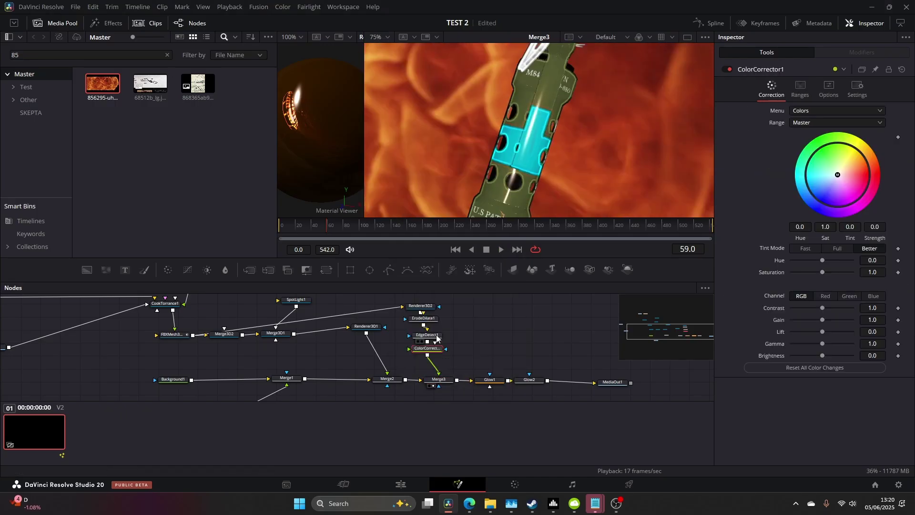
{"action": "left_click_drag", "start_coordinate": [840, 177], "coordinate": [878, 151]}
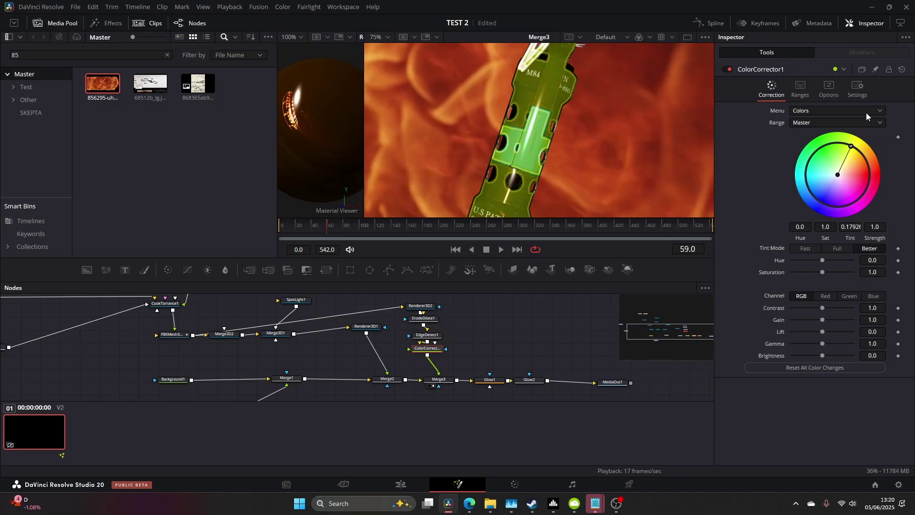
{"action": "left_click_drag", "start_coordinate": [775, 86], "coordinate": [866, 163]}
{"action": "left_click_drag", "start_coordinate": [468, 329], "coordinate": [428, 344]}
{"action": "left_click", "coordinate": [459, 348]}
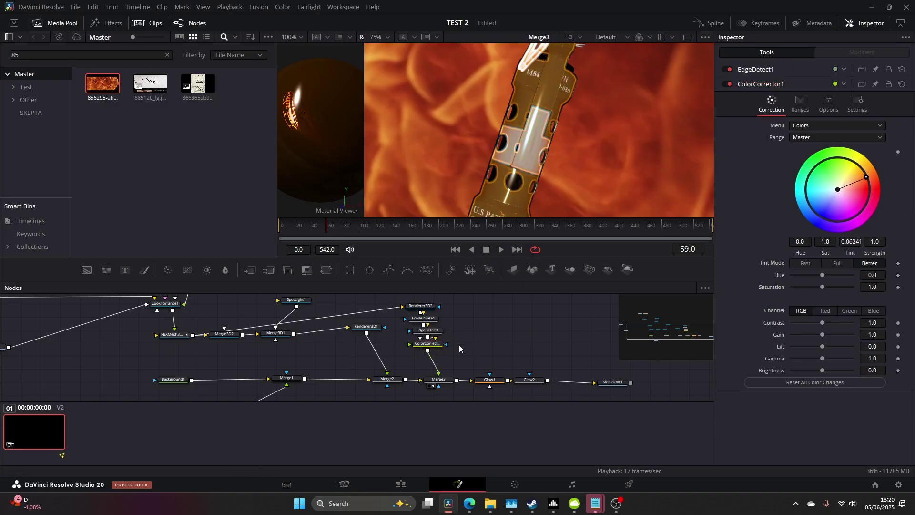
Add a Blur tool after ColorCorrector1, ahead of Merge3
{"action": "left_click", "coordinate": [424, 344]}
{"action": "key", "text": "shift+space"}
{"action": "type", "text": "cc"}
{"action": "key", "text": "BackSpace"}
{"action": "key", "text": "BackSpace"}
{"action": "type", "text": "blur"}
{"action": "key", "text": "Return"}
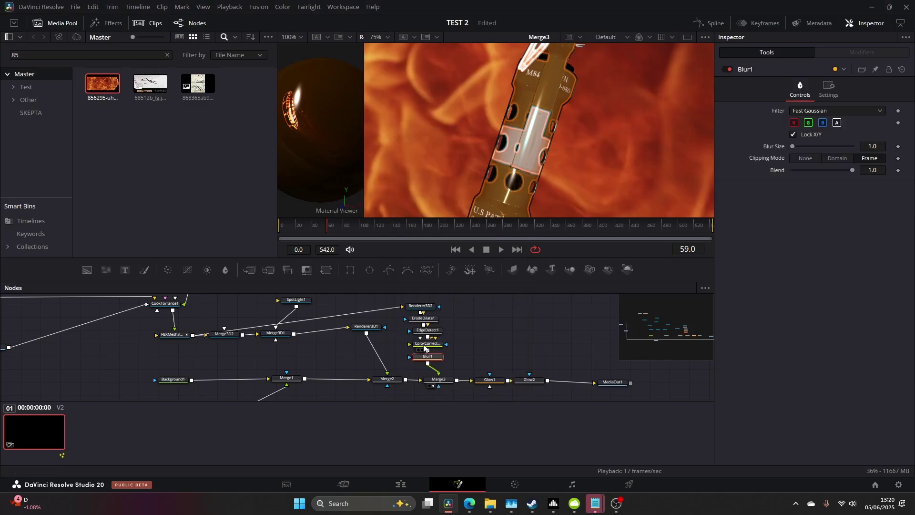
Set Blur1's Blur Size to 41.7 and check the softened orange edge light on earlier frames
{"action": "mouse_move", "coordinate": [799, 148]}
{"action": "left_mouse_down"}
{"action": "mouse_move", "coordinate": [818, 152]}
{"action": "mouse_move", "coordinate": [796, 150]}
{"action": "left_mouse_up"}
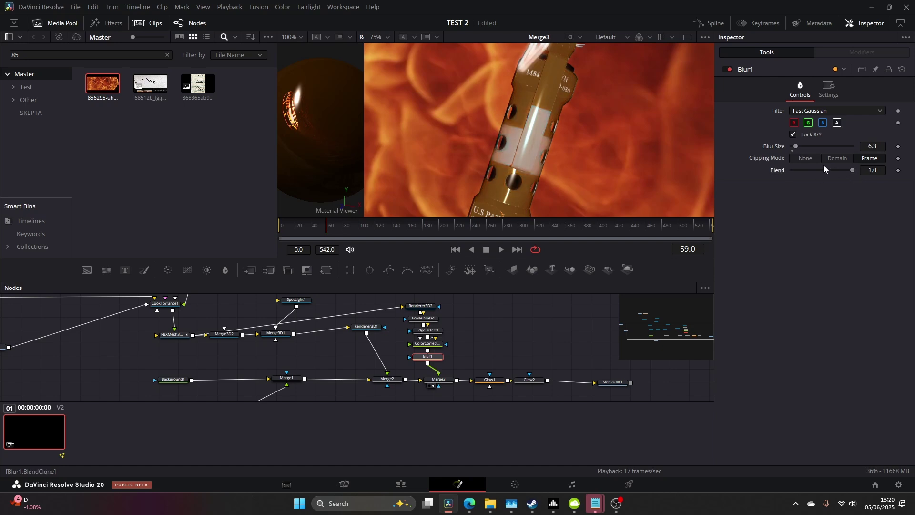
{"action": "left_click_drag", "start_coordinate": [798, 146], "coordinate": [816, 148]}
{"action": "scroll", "coordinate": [610, 122], "scroll_direction": "down", "scroll_amount": 2}
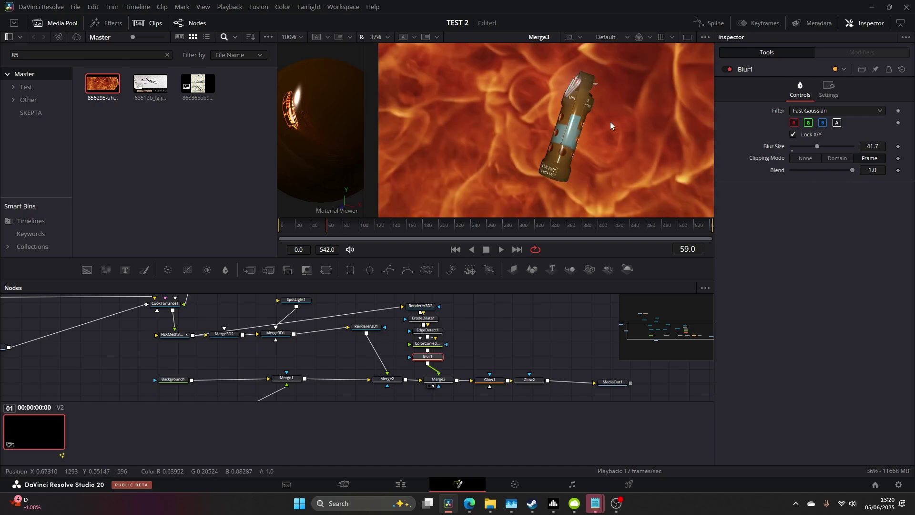
{"action": "scroll", "coordinate": [536, 95], "scroll_direction": "up", "scroll_amount": 2}
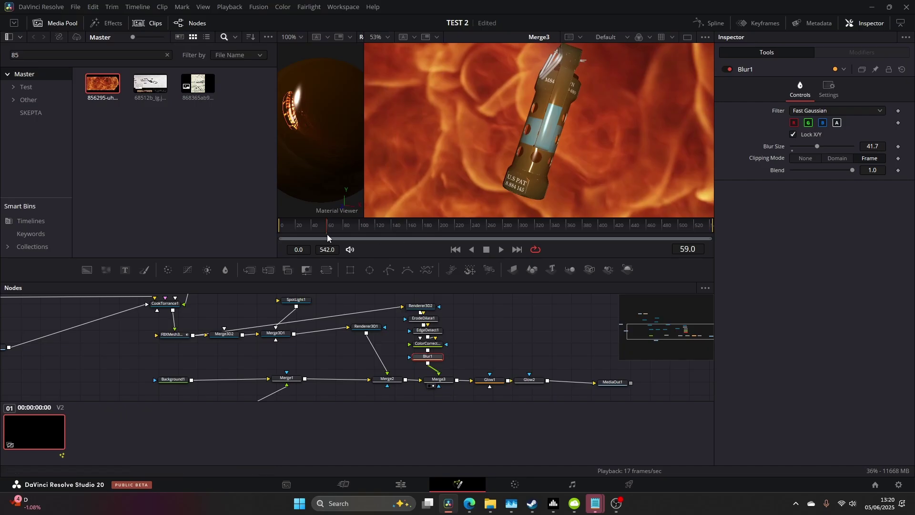
{"action": "mouse_move", "coordinate": [327, 233]}
{"action": "left_mouse_down"}
{"action": "mouse_move", "coordinate": [302, 230]}
{"action": "mouse_move", "coordinate": [333, 233]}
{"action": "mouse_move", "coordinate": [314, 237]}
{"action": "left_mouse_up"}
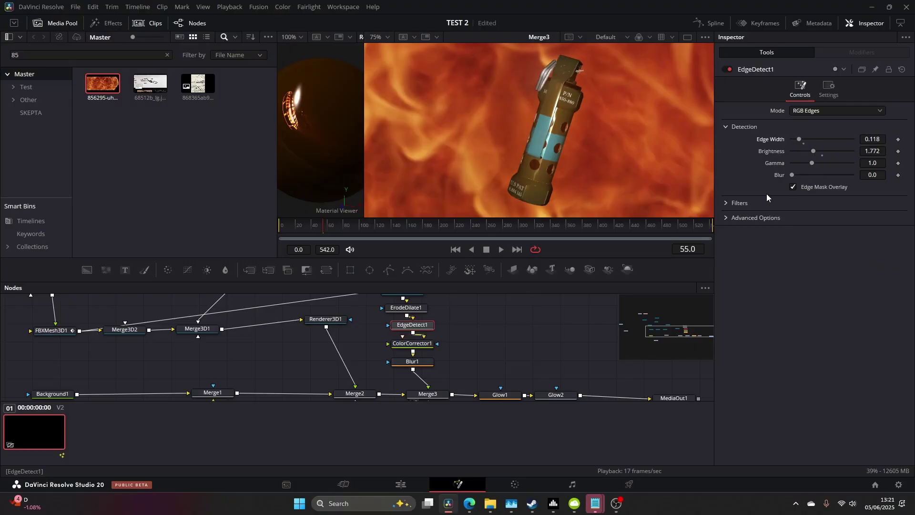
Set ErodeDilate1's Amount to -0.0002 and check the softened edge on the flashbang across several frames
{"action": "left_click", "coordinate": [415, 307]}
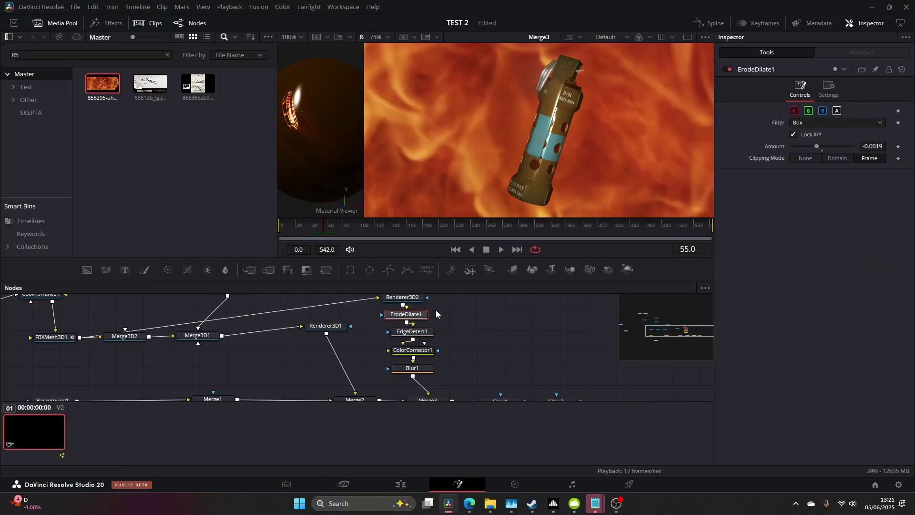
{"action": "mouse_move", "coordinate": [827, 146]}
{"action": "left_mouse_down"}
{"action": "mouse_move", "coordinate": [835, 147]}
{"action": "mouse_move", "coordinate": [791, 147]}
{"action": "mouse_move", "coordinate": [831, 148]}
{"action": "mouse_move", "coordinate": [816, 148]}
{"action": "mouse_move", "coordinate": [823, 144]}
{"action": "left_mouse_up"}
{"action": "scroll", "coordinate": [588, 121], "scroll_direction": "down", "scroll_amount": 2}
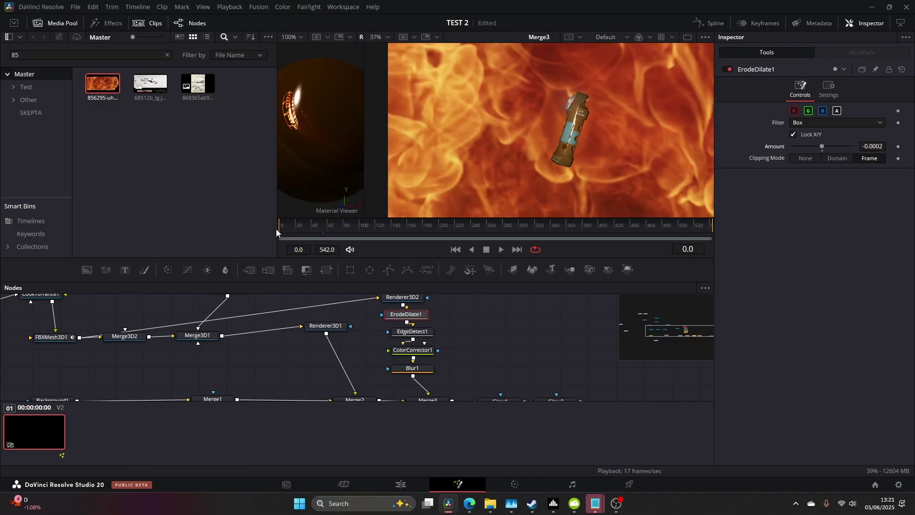
{"action": "left_click_drag", "start_coordinate": [277, 229], "coordinate": [309, 231]}
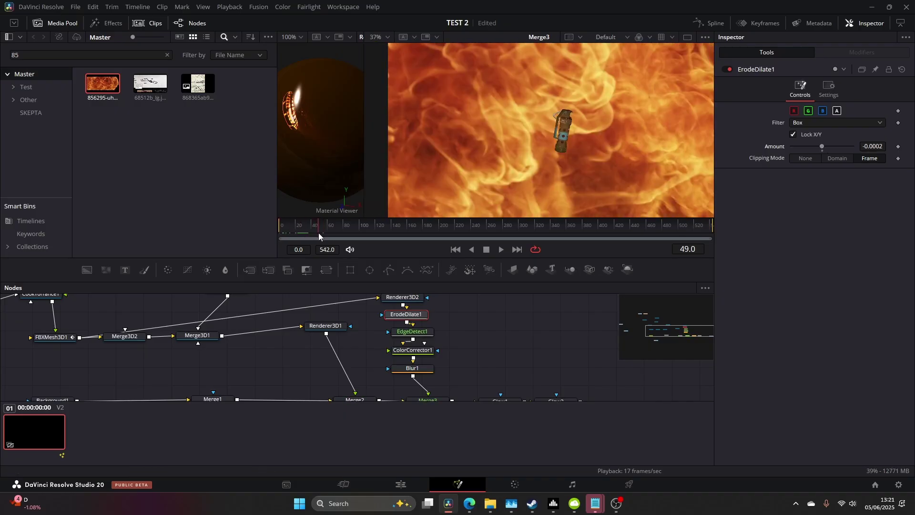
{"action": "left_click_drag", "start_coordinate": [318, 233], "coordinate": [329, 236]}
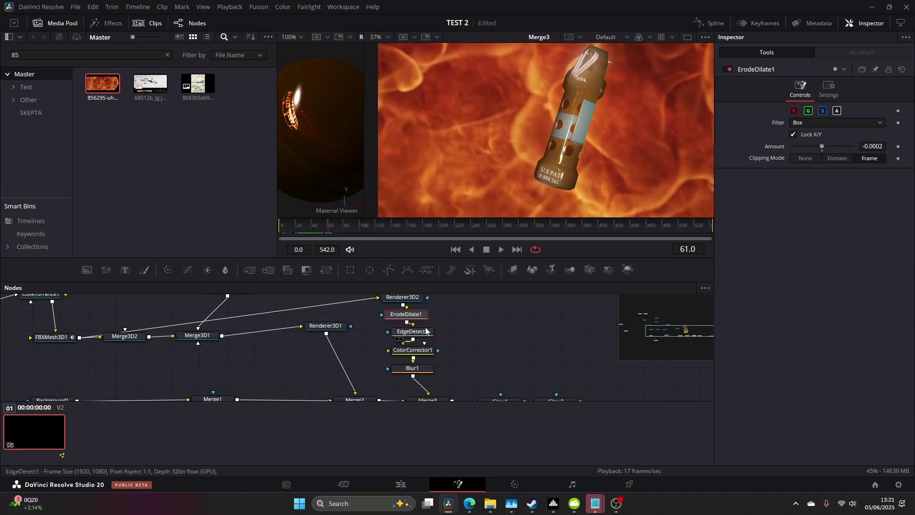
Set Blur1's Blur Size to 6.3 and its Blend to 0.685 to tighten the edge light
{"action": "left_click", "coordinate": [423, 371]}
{"action": "left_click_drag", "start_coordinate": [815, 146], "coordinate": [796, 148]}
{"action": "left_click_drag", "start_coordinate": [850, 170], "coordinate": [828, 170]}
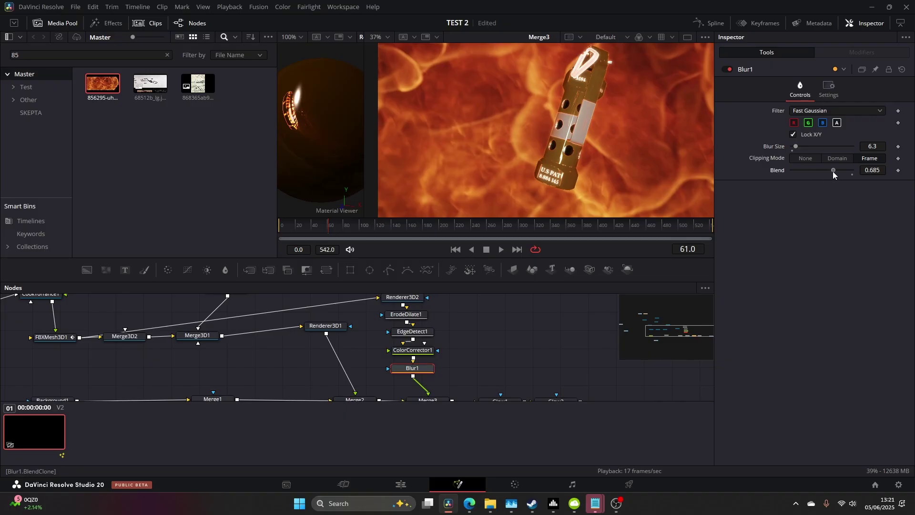
{"action": "scroll", "coordinate": [608, 101], "scroll_direction": "up", "scroll_amount": 2}
{"action": "scroll", "coordinate": [466, 382], "scroll_direction": "down", "scroll_amount": 1}
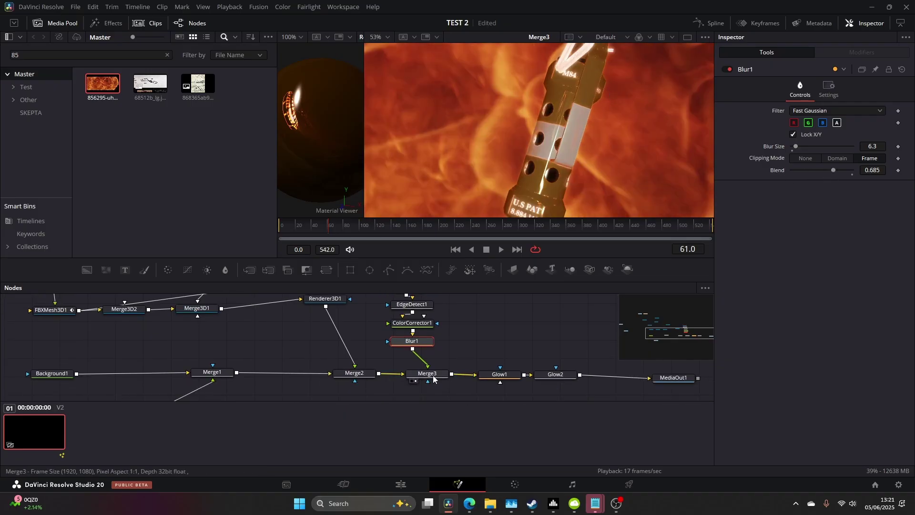
Set Merge3's Blend to 0.724 to reduce the edge light on the flashbang
{"action": "left_click", "coordinate": [433, 377]}
{"action": "mouse_move", "coordinate": [851, 213]}
{"action": "left_mouse_down"}
{"action": "mouse_move", "coordinate": [783, 214]}
{"action": "mouse_move", "coordinate": [835, 213]}
{"action": "left_mouse_up"}
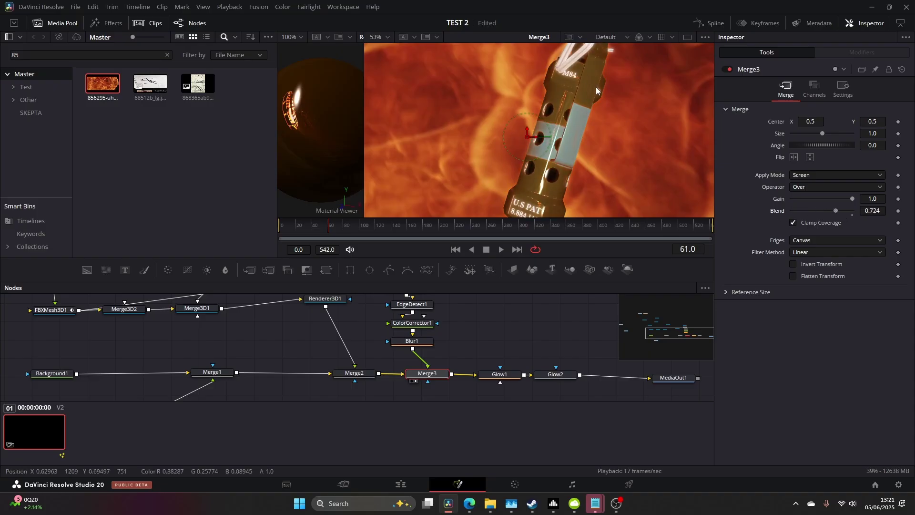
{"action": "scroll", "coordinate": [595, 87], "scroll_direction": "up", "scroll_amount": 3}
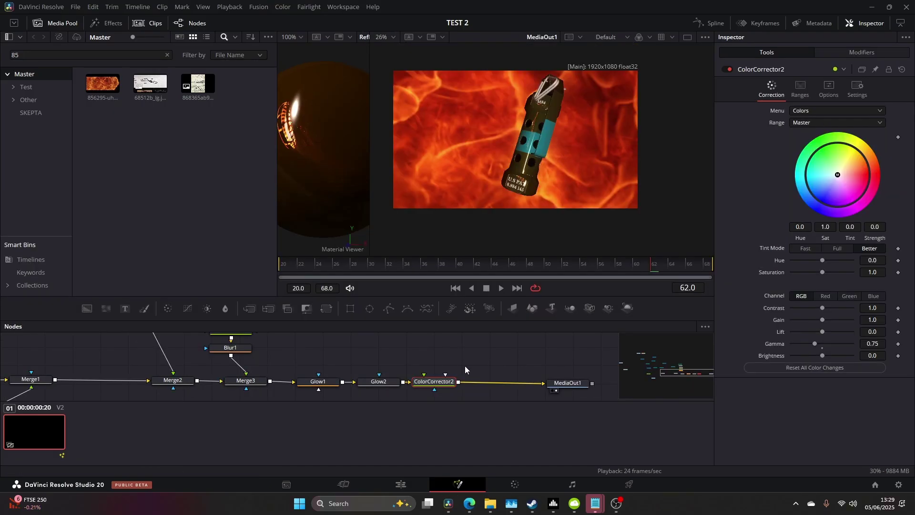
Add a Tilt-Shift Blur tool between ColorCorrector2 and MediaOut1
{"action": "scroll", "coordinate": [554, 372], "scroll_direction": "right", "scroll_amount": 3}
{"action": "key", "text": "shift+space"}
{"action": "type", "text": "cc"}
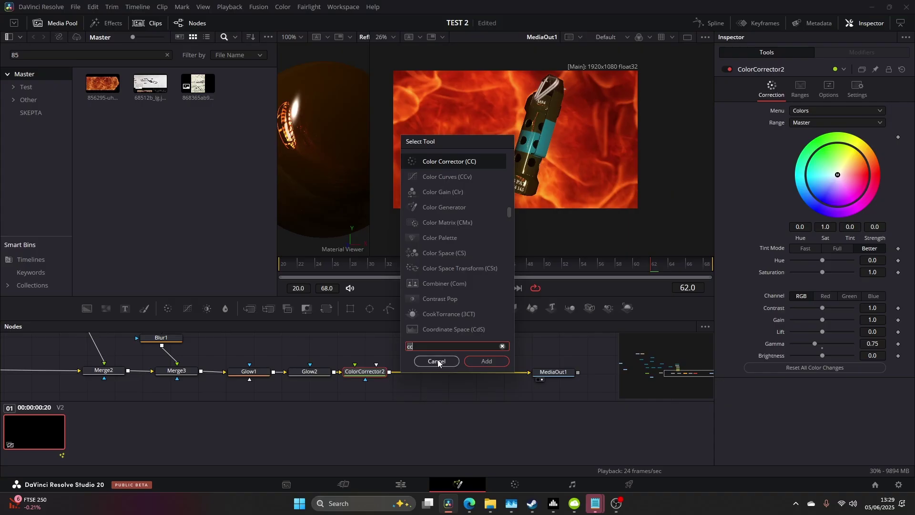
{"action": "key", "text": "BackSpace"}
{"action": "key", "text": "BackSpace"}
{"action": "type", "text": "tilt"}
{"action": "key", "text": "Return"}
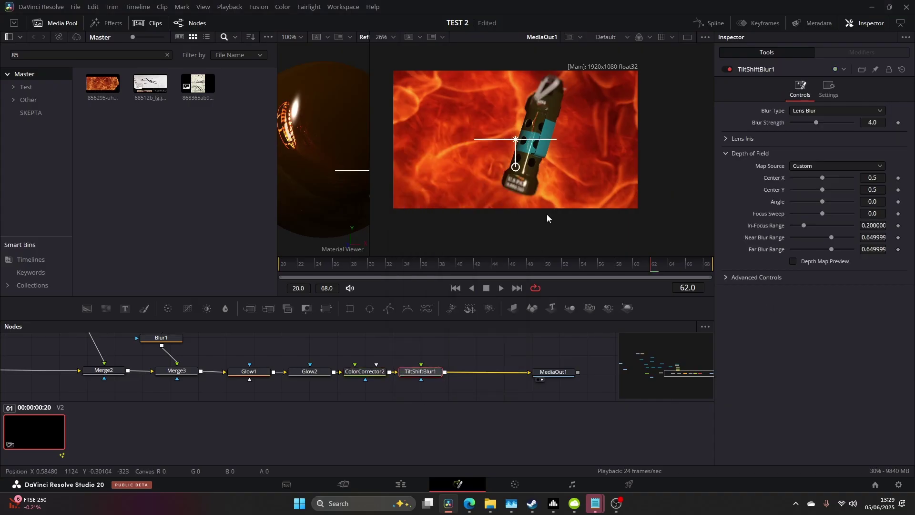
Set the tilt-shift Blur Strength to 5.04, centring its focus line on the flashbang at about 0.56, 0.52 with an angle of about -31.7
{"action": "mouse_move", "coordinate": [515, 166]}
{"action": "left_mouse_down"}
{"action": "mouse_move", "coordinate": [507, 177]}
{"action": "mouse_move", "coordinate": [514, 167]}
{"action": "left_mouse_up"}
{"action": "left_click_drag", "start_coordinate": [361, 266], "coordinate": [671, 265]}
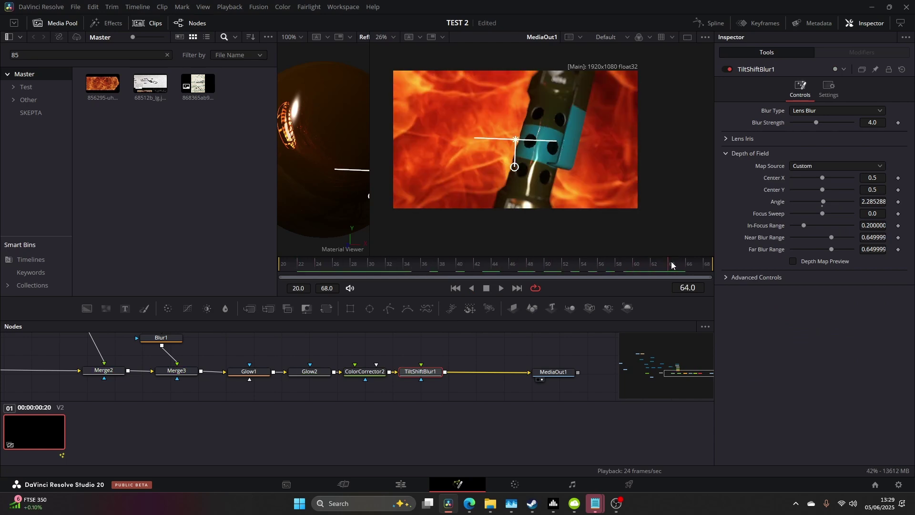
{"action": "left_click_drag", "start_coordinate": [815, 122], "coordinate": [824, 123]}
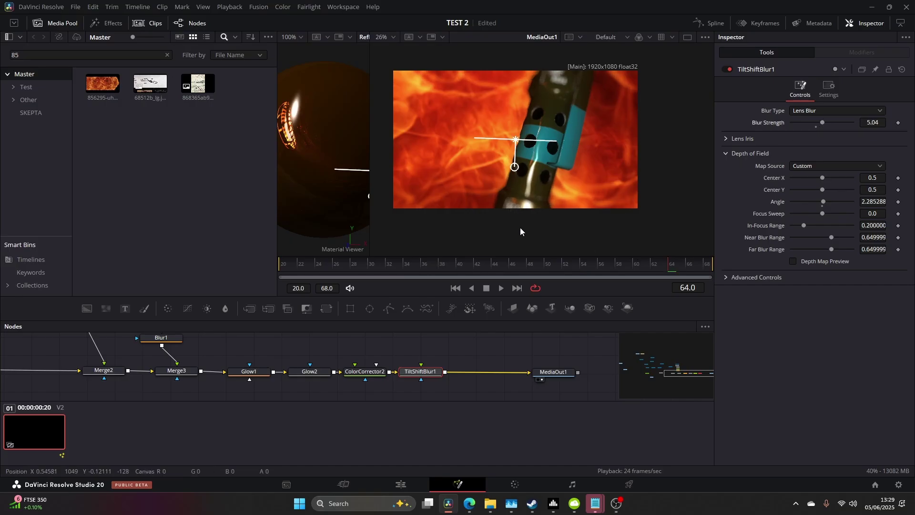
{"action": "left_click_drag", "start_coordinate": [322, 269], "coordinate": [621, 266]}
{"action": "mouse_move", "coordinate": [514, 141]}
{"action": "left_mouse_down"}
{"action": "mouse_move", "coordinate": [522, 123]}
{"action": "mouse_move", "coordinate": [547, 157]}
{"action": "mouse_move", "coordinate": [527, 132]}
{"action": "left_mouse_up"}
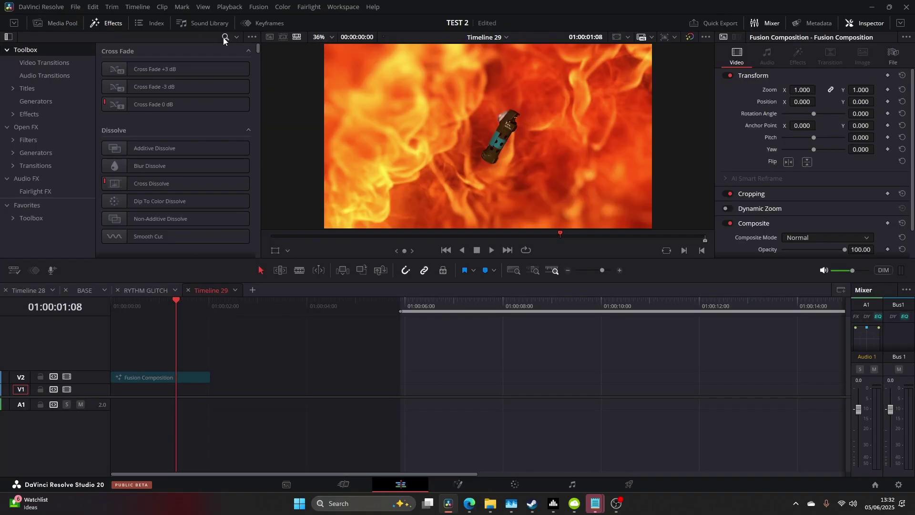
Find the Adjustment Clip effect and place it on track V4 at the timeline start, above the Fusion Composition
{"action": "left_click", "coordinate": [224, 37]}
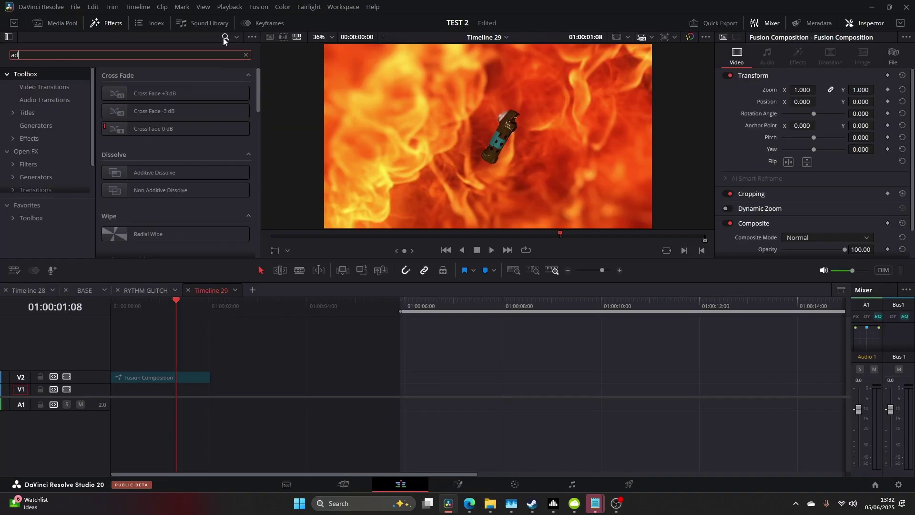
{"action": "type", "text": "adjust"}
{"action": "left_click_drag", "start_coordinate": [162, 95], "coordinate": [164, 351]}
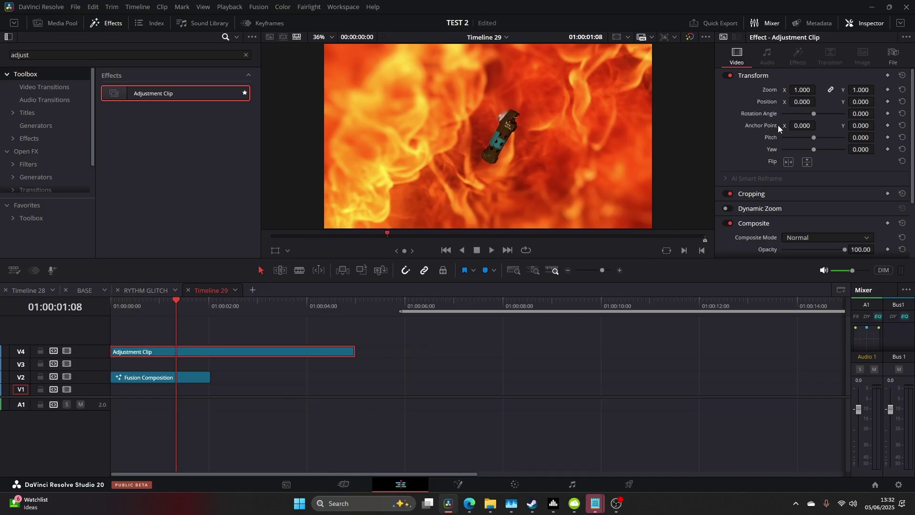
Set the adjustment clip's Crop Top to 100
{"action": "scroll", "coordinate": [811, 146], "scroll_direction": "down", "scroll_amount": 3}
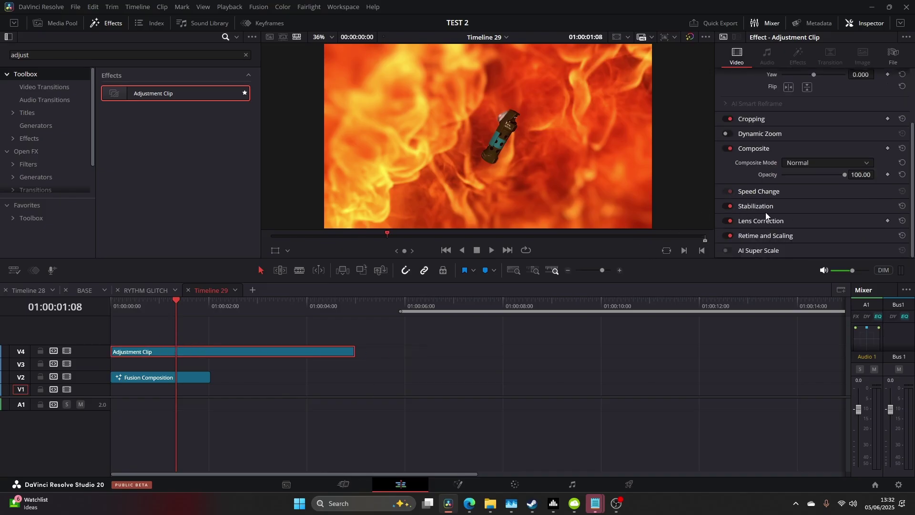
{"action": "left_click", "coordinate": [755, 120]}
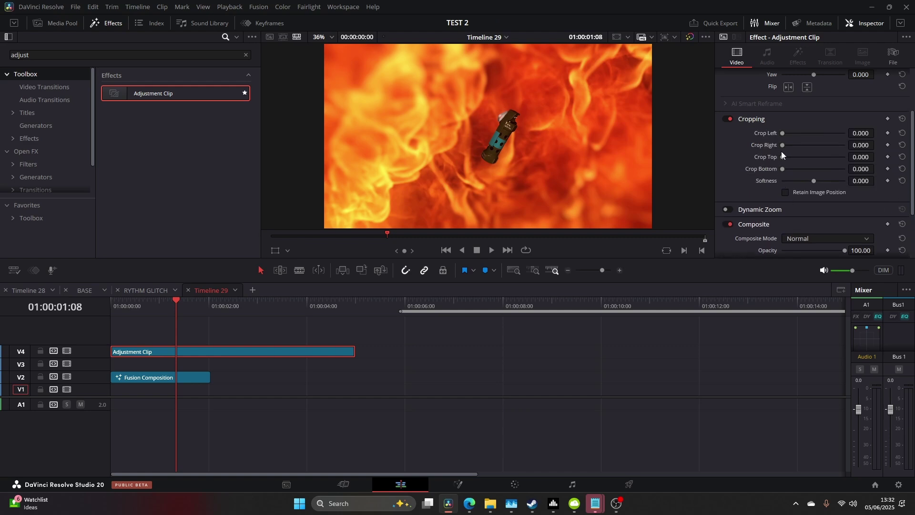
{"action": "double_click", "coordinate": [863, 156]}
{"action": "type", "text": "10"}
{"action": "key", "text": "Return"}
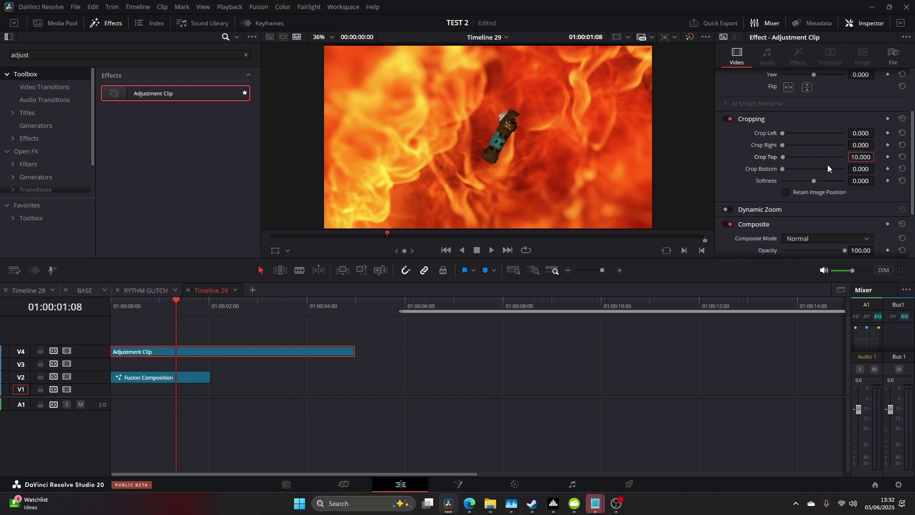
{"action": "left_click_drag", "start_coordinate": [783, 155], "coordinate": [787, 155]}
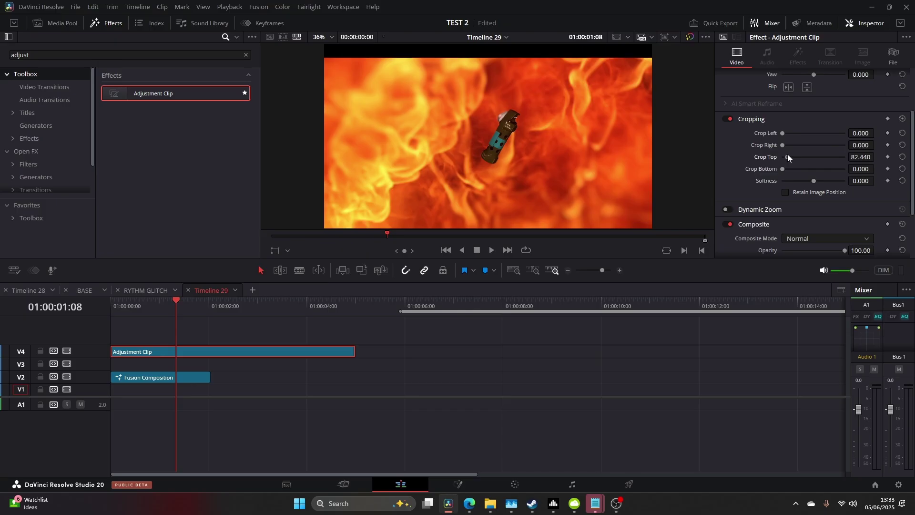
{"action": "left_click", "coordinate": [857, 157]}
{"action": "type", "text": "100"}
{"action": "key", "text": "Return"}
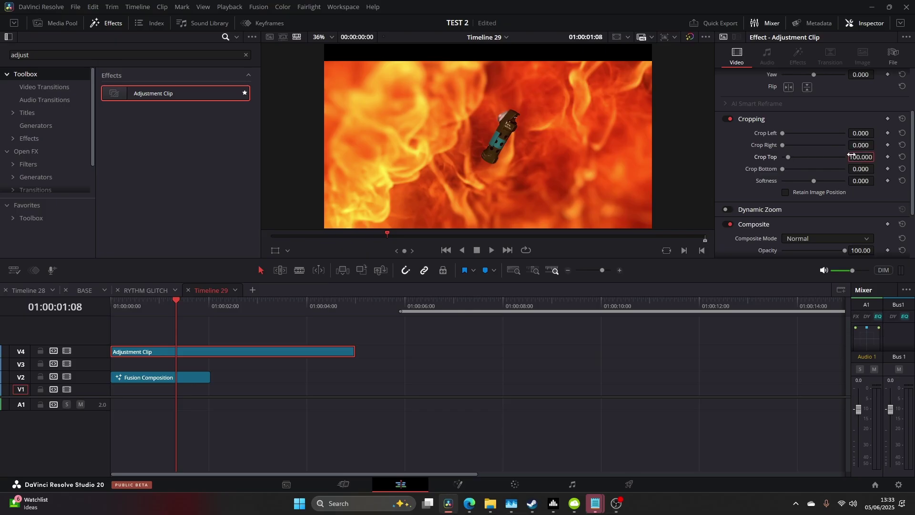
Set the adjustment clip's Crop Bottom to 100 to match the top letterbox bar
{"action": "left_click", "coordinate": [855, 153]}
{"action": "left_click", "coordinate": [857, 168]}
{"action": "type", "text": "100"}
{"action": "key", "text": "Return"}
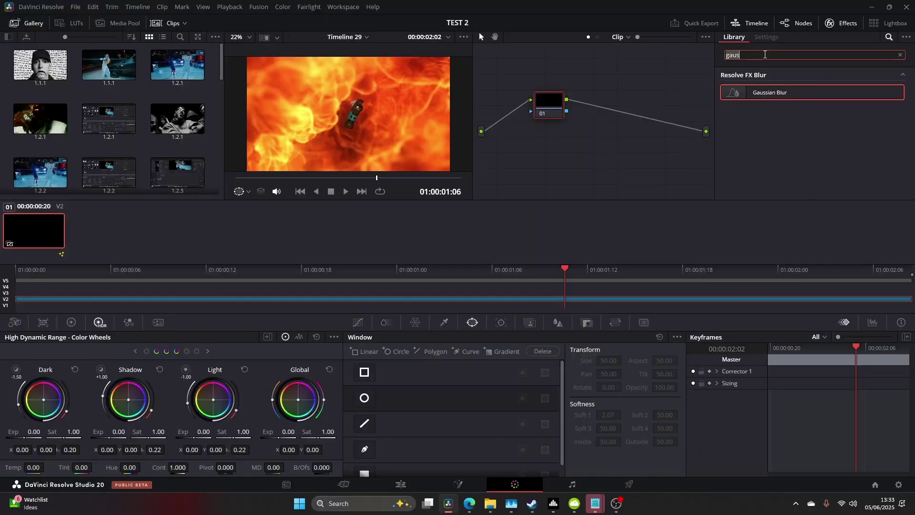
Find the Film Grain effect and apply it to node 01 of the composition clip
{"action": "type", "text": "film"}
{"action": "left_click_drag", "start_coordinate": [765, 128], "coordinate": [549, 102]}
{"action": "scroll", "coordinate": [362, 112], "scroll_direction": "up", "scroll_amount": 1}
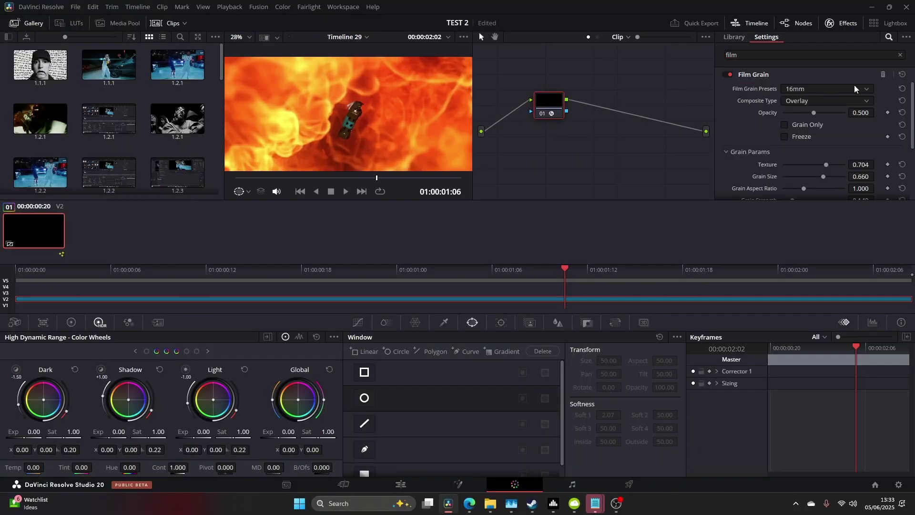
Choose a 35mm Film Grain preset and set both Opacity and Grain Strength to 1.0
{"action": "left_click_drag", "start_coordinate": [812, 116], "coordinate": [893, 121]}
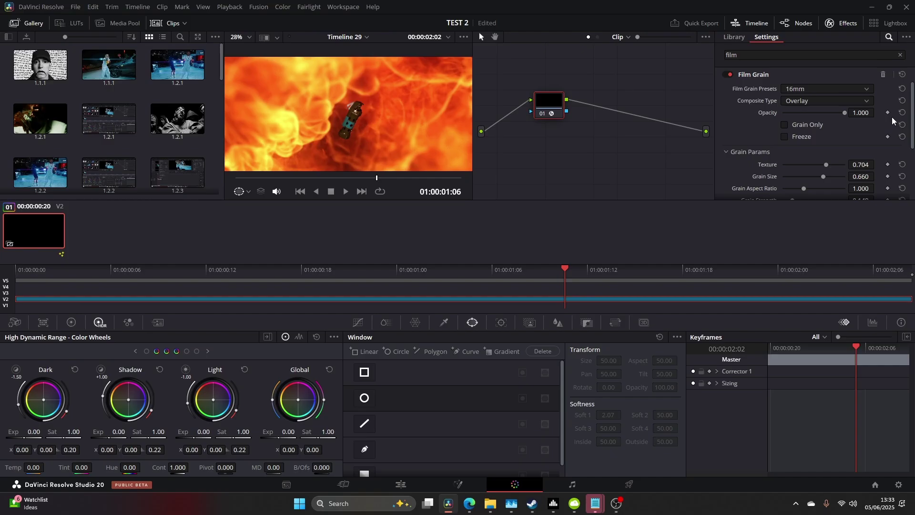
{"action": "left_click", "coordinate": [812, 101]}
{"action": "left_click", "coordinate": [810, 89]}
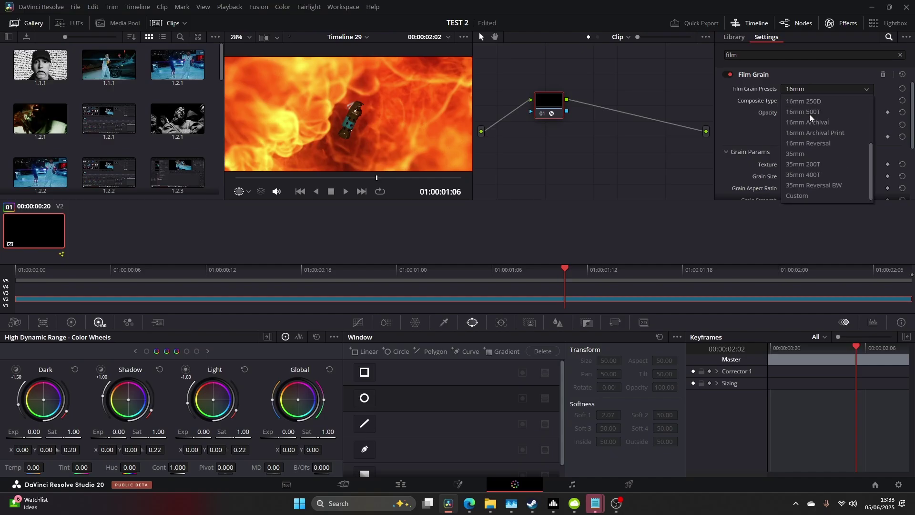
{"action": "left_click", "coordinate": [822, 174]}
{"action": "scroll", "coordinate": [801, 189], "scroll_direction": "down", "scroll_amount": 1}
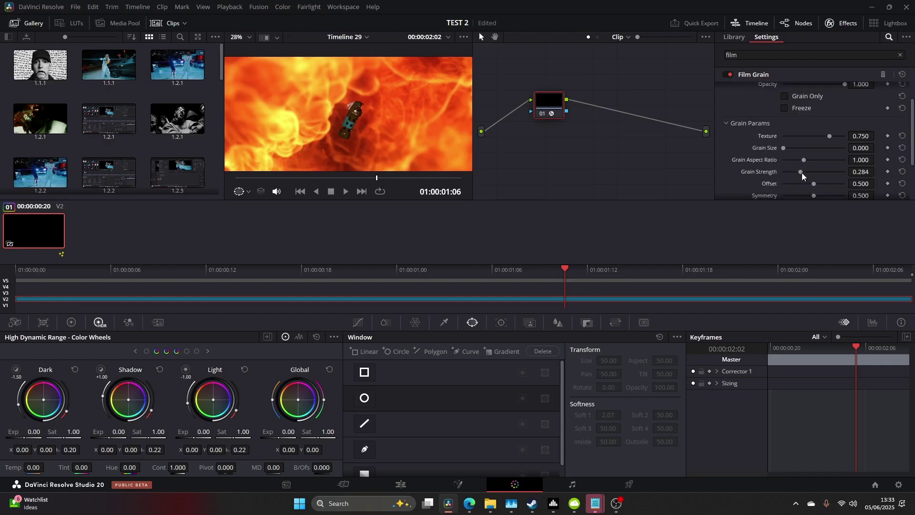
{"action": "left_click_drag", "start_coordinate": [833, 176], "coordinate": [846, 176]}
Inspect the grain up close, look through Film Grain's advanced controls, and play the clip full screen
{"action": "scroll", "coordinate": [409, 116], "scroll_direction": "up", "scroll_amount": 2}
{"action": "scroll", "coordinate": [409, 116], "scroll_direction": "up", "scroll_amount": 1}
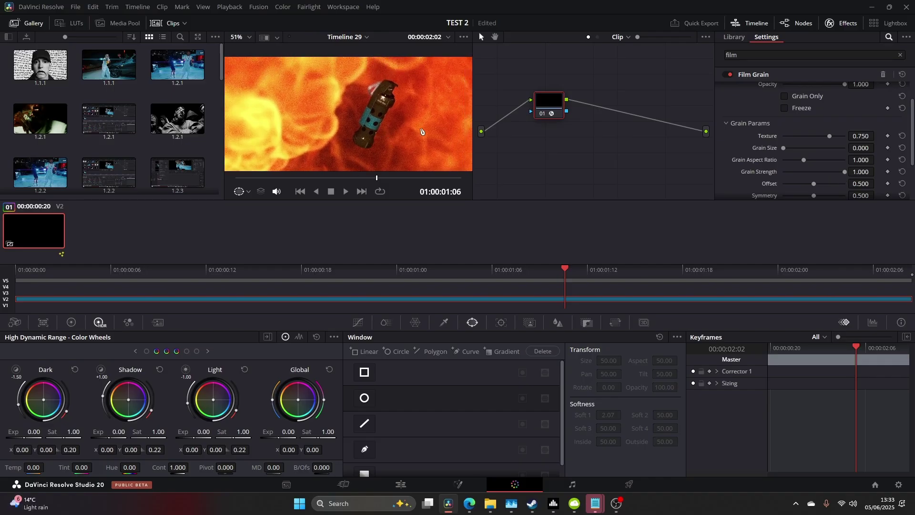
{"action": "scroll", "coordinate": [809, 184], "scroll_direction": "down", "scroll_amount": 2}
{"action": "left_click", "coordinate": [726, 178]}
{"action": "scroll", "coordinate": [834, 162], "scroll_direction": "down", "scroll_amount": 3}
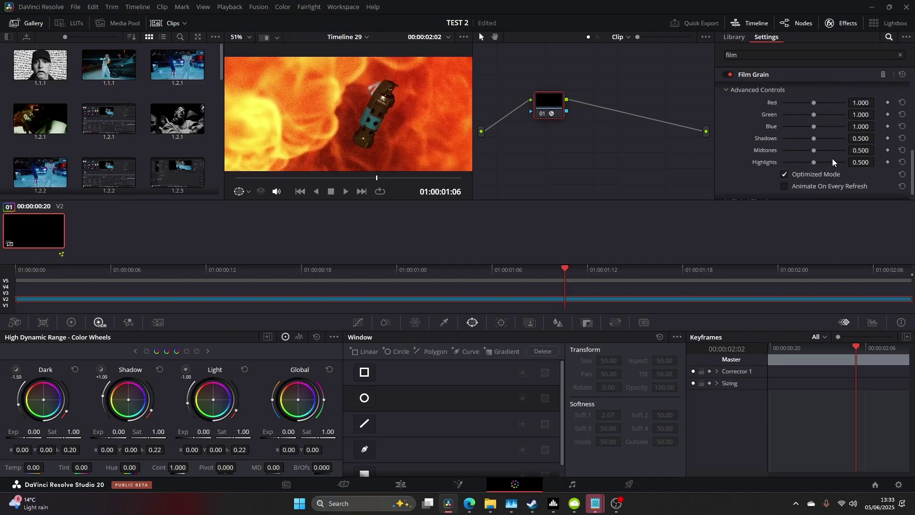
{"action": "mouse_move", "coordinate": [811, 143]}
{"action": "left_mouse_down"}
{"action": "mouse_move", "coordinate": [774, 146]}
{"action": "mouse_move", "coordinate": [814, 156]}
{"action": "left_mouse_up"}
{"action": "key", "text": "ctrl+f"}
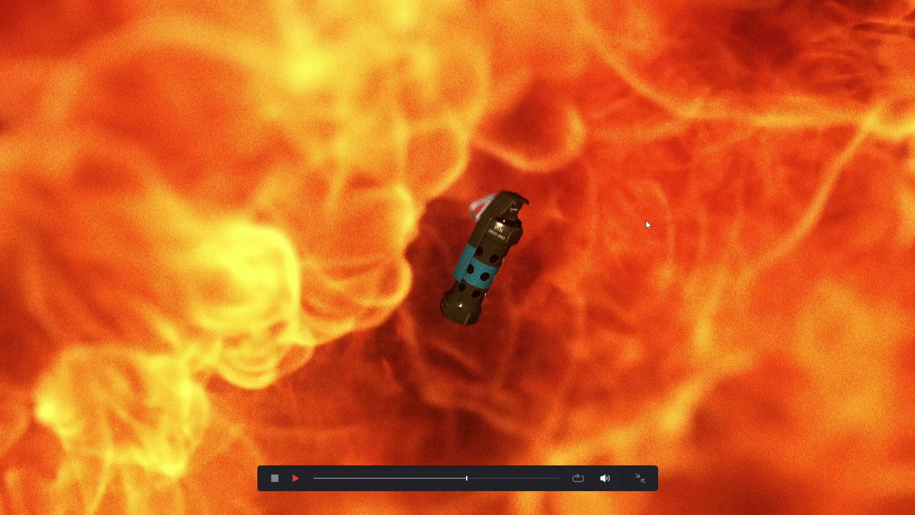
{"action": "key", "text": "space"}
{"action": "key", "text": "Escape"}
{"action": "scroll", "coordinate": [817, 149], "scroll_direction": "up", "scroll_amount": 3}
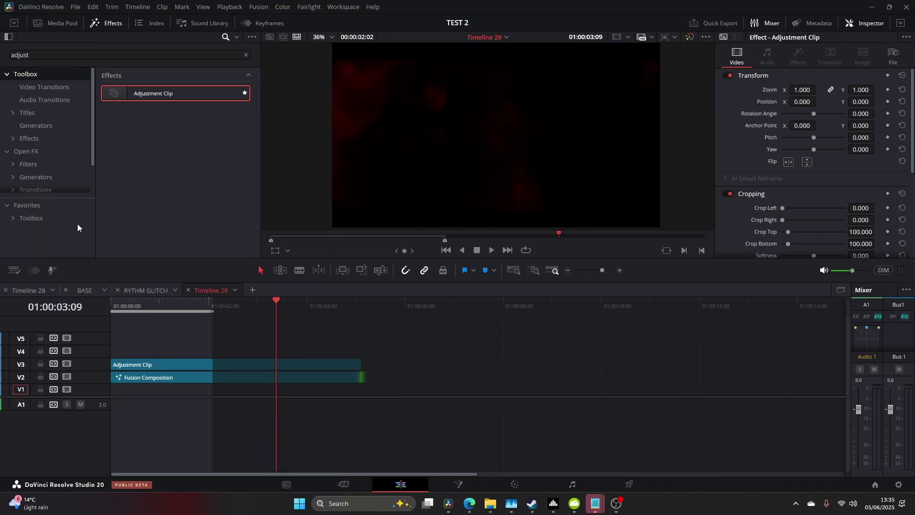
Find the Text+ title and place it on track V4 starting at 01:00:03:09
{"action": "left_click", "coordinate": [49, 55]}
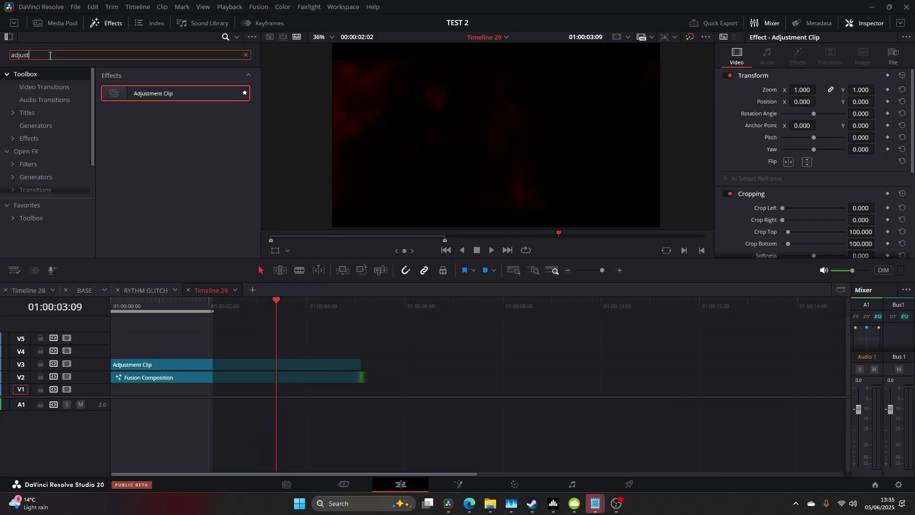
{"action": "type", "text": "text"}
{"action": "left_click_drag", "start_coordinate": [164, 130], "coordinate": [319, 351]}
Replace the title's placeholder text with "BLEWTOOF" and "FILMS" on two lines
{"action": "left_click_drag", "start_coordinate": [774, 145], "coordinate": [641, 126]}
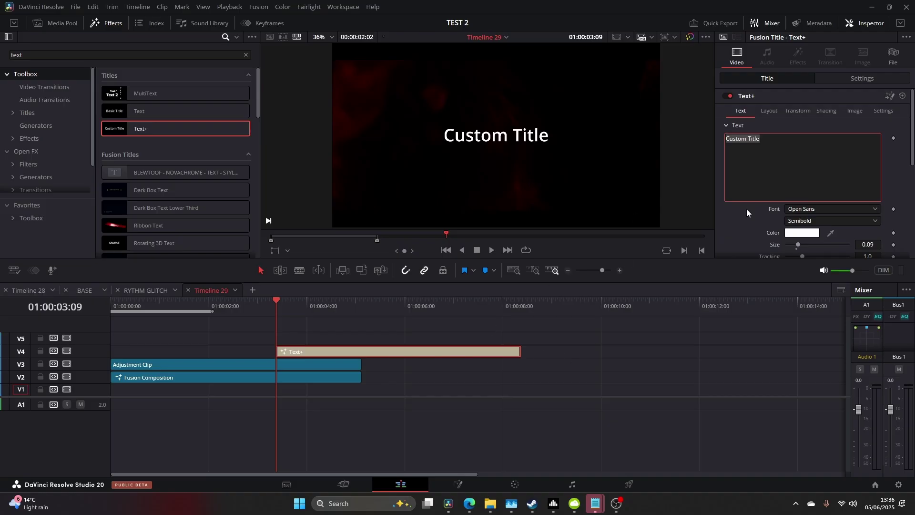
{"action": "type", "text": "BLEWTOOF"}
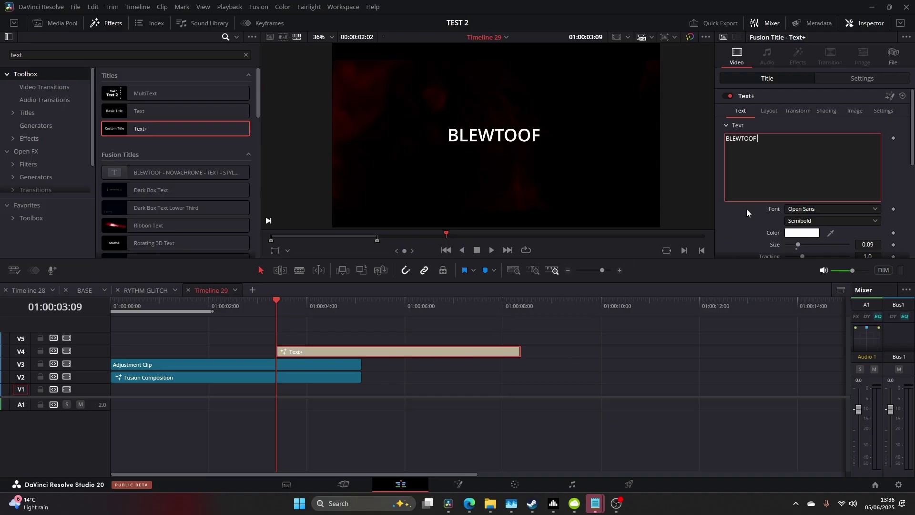
{"action": "key", "text": "Return"}
{"action": "type", "text": "FILMS"}
Set the title's font to Eurostile Extended Bold and its size to 0.038
{"action": "key", "text": "ctrl+a"}
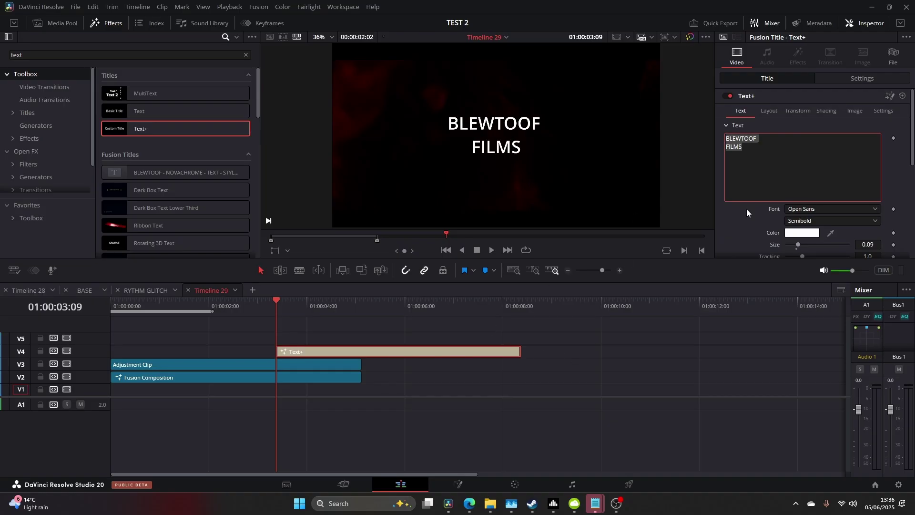
{"action": "left_click", "coordinate": [847, 210]}
{"action": "type", "text": "eu"}
{"action": "key", "text": "Return"}
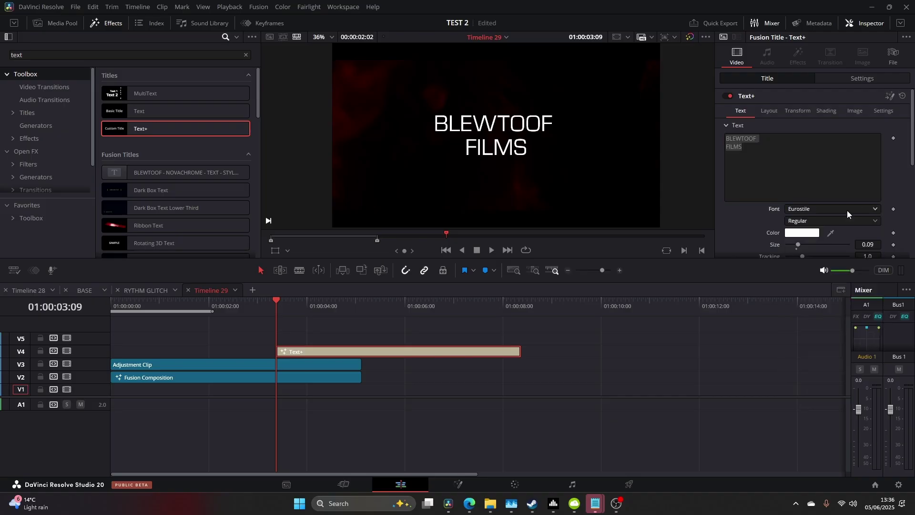
{"action": "left_click", "coordinate": [847, 211]}
{"action": "left_click", "coordinate": [836, 328]}
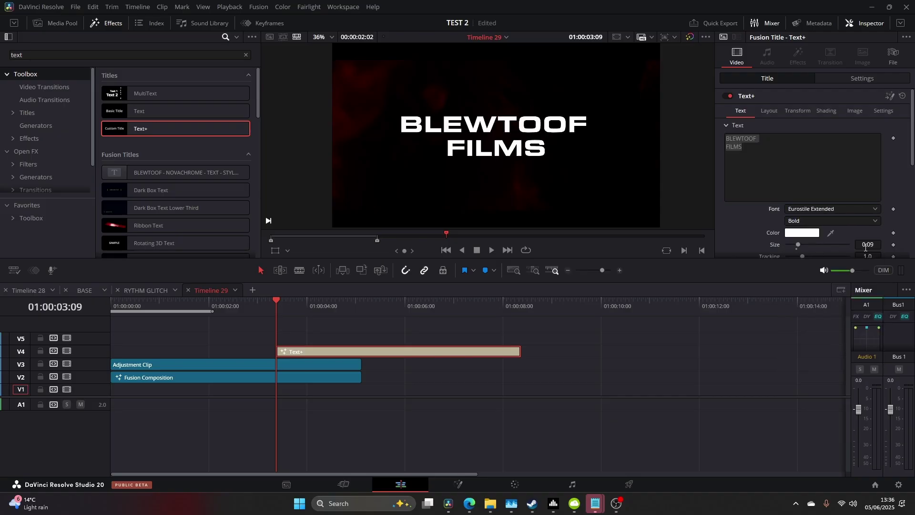
{"action": "left_click_drag", "start_coordinate": [866, 247], "coordinate": [825, 250]}
{"action": "scroll", "coordinate": [844, 233], "scroll_direction": "down", "scroll_amount": 2}
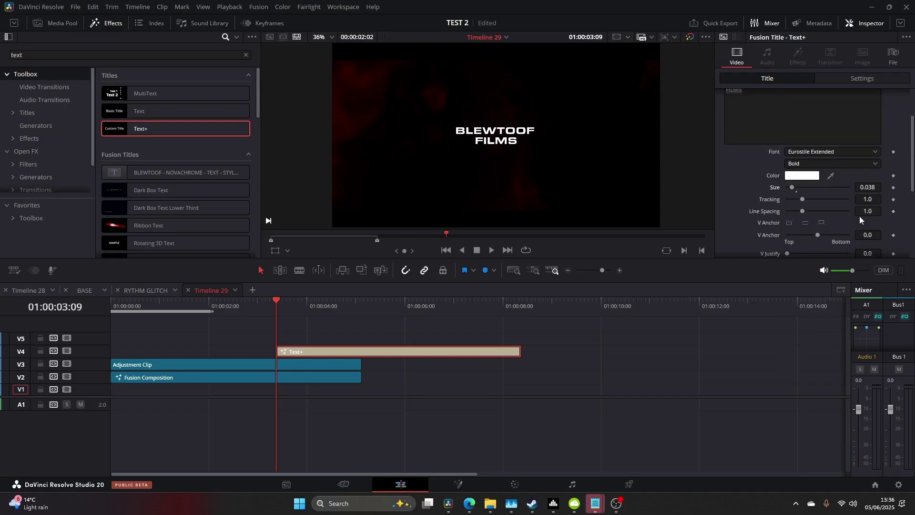
Reduce the line spacing between the two lines of the "BLEWTOOF FILMS" title
{"action": "left_click_drag", "start_coordinate": [867, 211], "coordinate": [843, 211]}
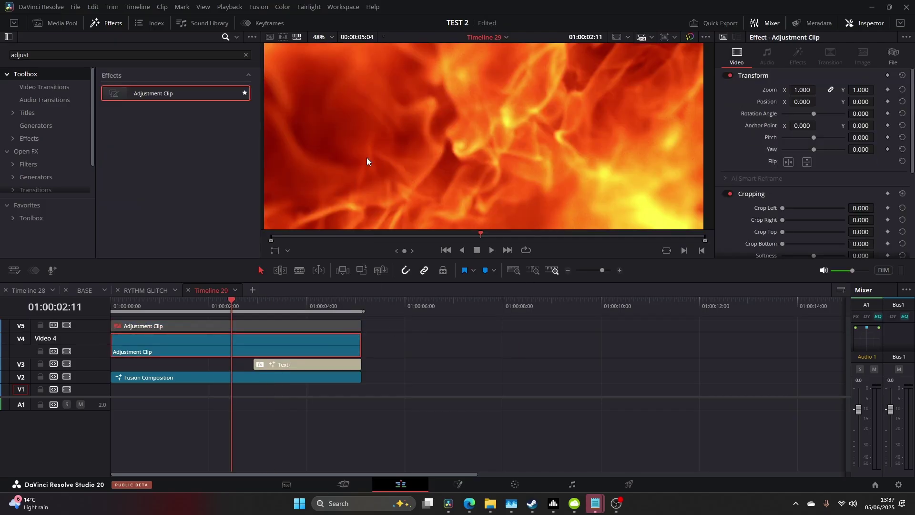
Search the effects for "crt" and apply Blewtoof - CRT MACHINE - V4.02 to the adjustment clip on track V4
{"action": "double_click", "coordinate": [117, 54]}
{"action": "type", "text": "crt"}
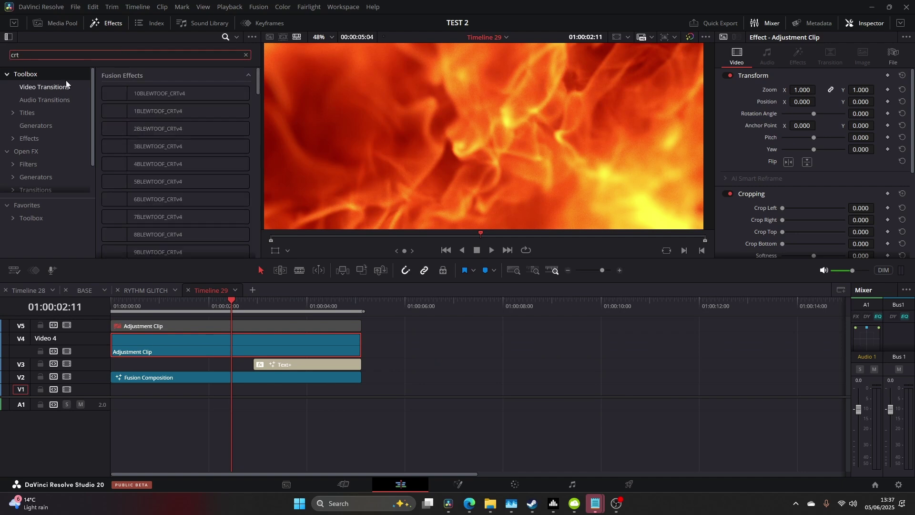
{"action": "left_click", "coordinate": [40, 152]}
{"action": "left_click", "coordinate": [40, 77]}
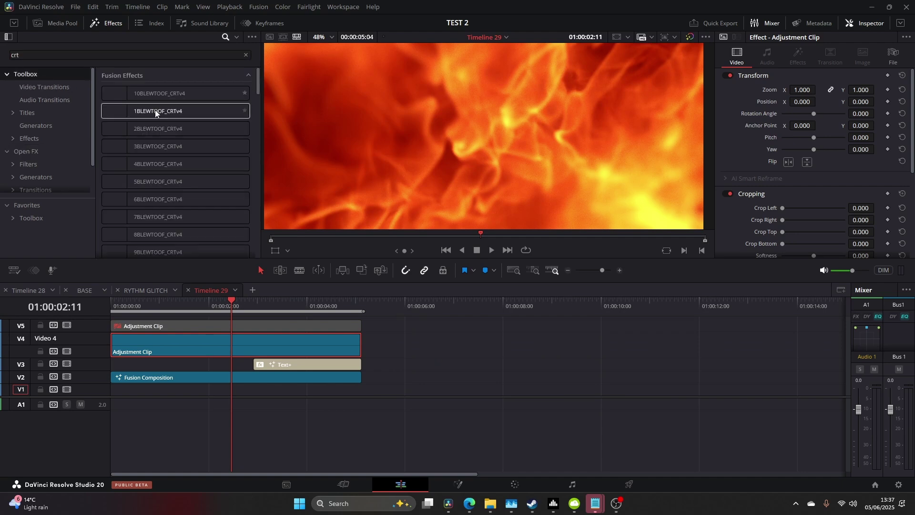
{"action": "scroll", "coordinate": [161, 158], "scroll_direction": "down", "scroll_amount": 8}
{"action": "scroll", "coordinate": [165, 166], "scroll_direction": "down", "scroll_amount": 5}
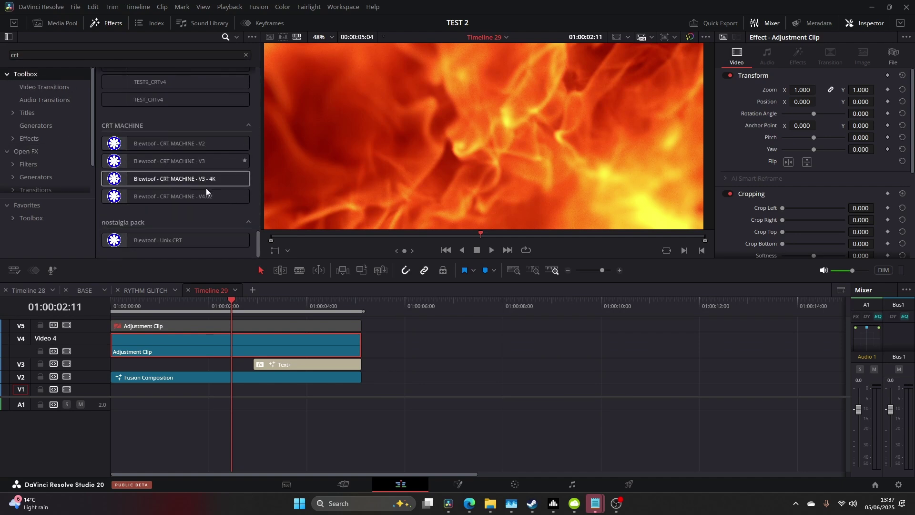
{"action": "left_click_drag", "start_coordinate": [180, 196], "coordinate": [305, 344]}
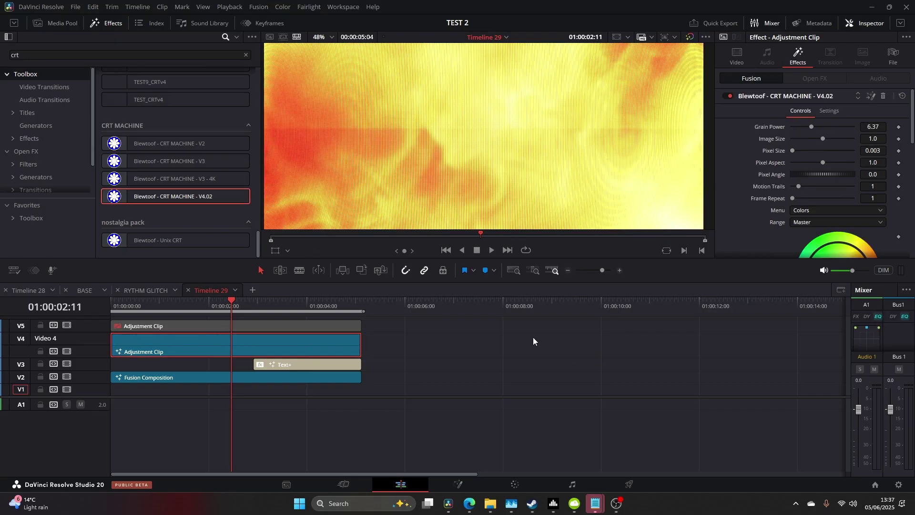
Set the CRT MACHINE effect's Global Size to 1.0 and its Lens Distortion to 0.0
{"action": "scroll", "coordinate": [824, 190], "scroll_direction": "down", "scroll_amount": 10}
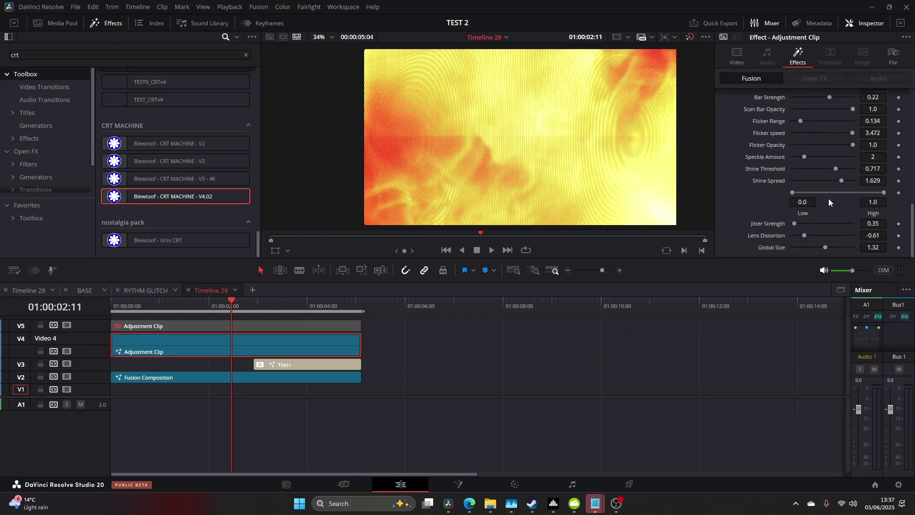
{"action": "left_click", "coordinate": [879, 249]}
{"action": "type", "text": "1"}
{"action": "key", "text": "Tab"}
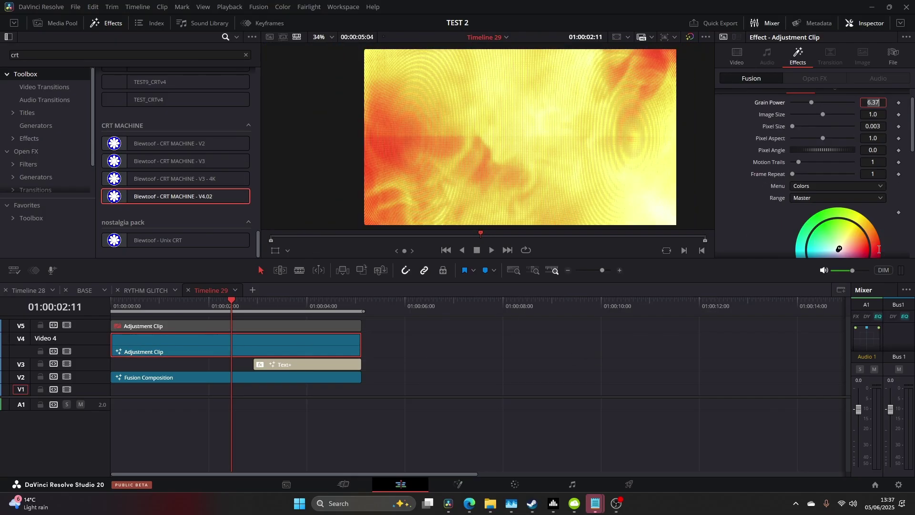
{"action": "left_click_drag", "start_coordinate": [913, 152], "coordinate": [911, 273]}
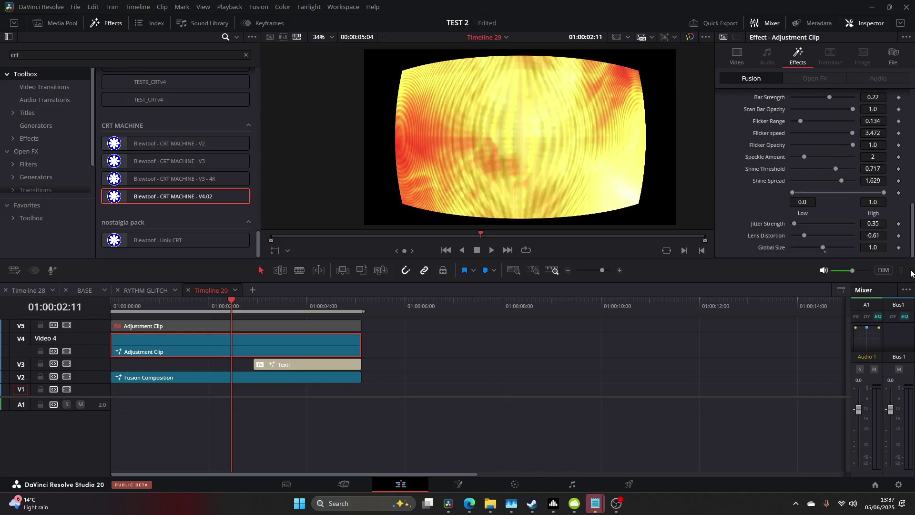
{"action": "left_click", "coordinate": [875, 237]}
{"action": "type", "text": "0"}
{"action": "key", "text": "Tab"}
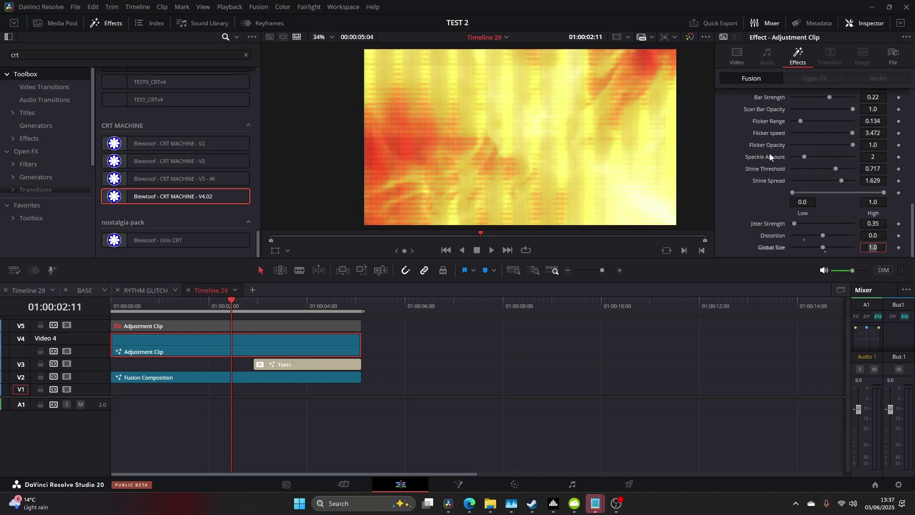
Lower the CRT MACHINE effect's Gain to 1.51, Scan Bar Opacity to 0.0 and Bar Strength to -1.0
{"action": "scroll", "coordinate": [801, 172], "scroll_direction": "up", "scroll_amount": 10}
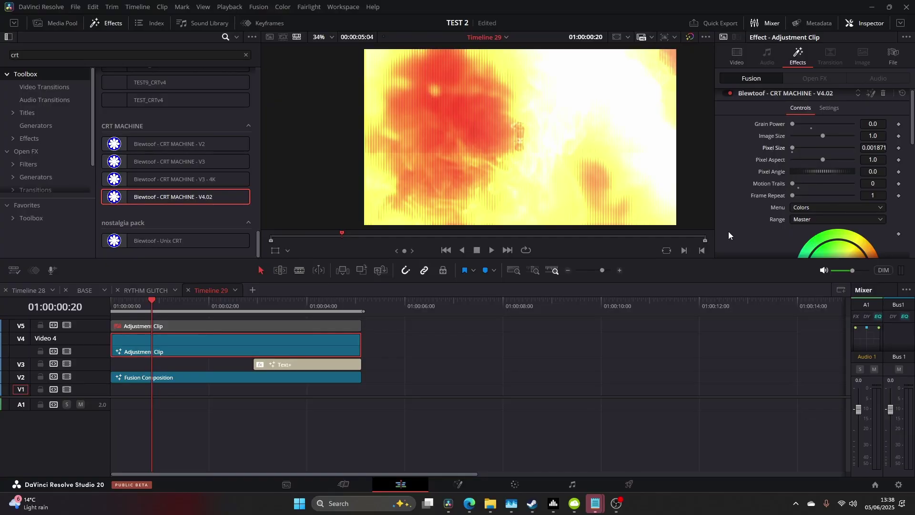
{"action": "scroll", "coordinate": [846, 171], "scroll_direction": "down", "scroll_amount": 5}
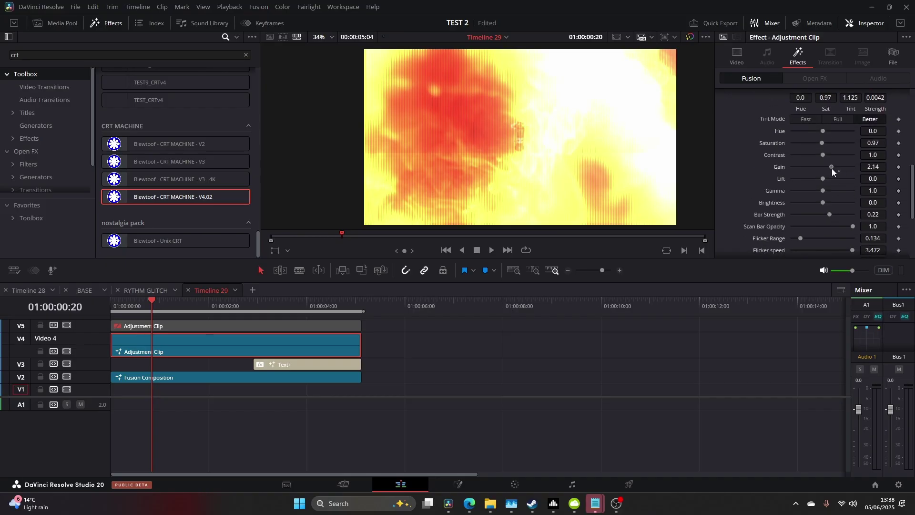
{"action": "left_click_drag", "start_coordinate": [832, 169], "coordinate": [828, 169]}
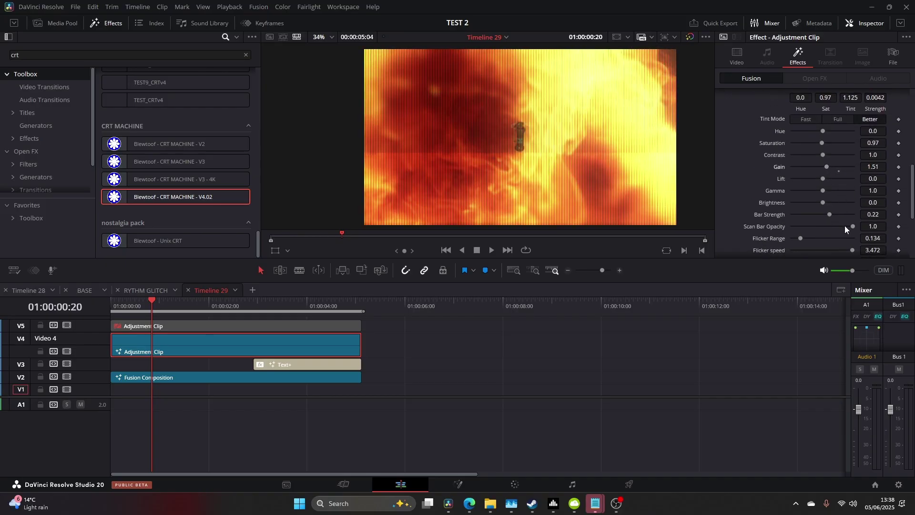
{"action": "left_click_drag", "start_coordinate": [850, 227], "coordinate": [745, 213]}
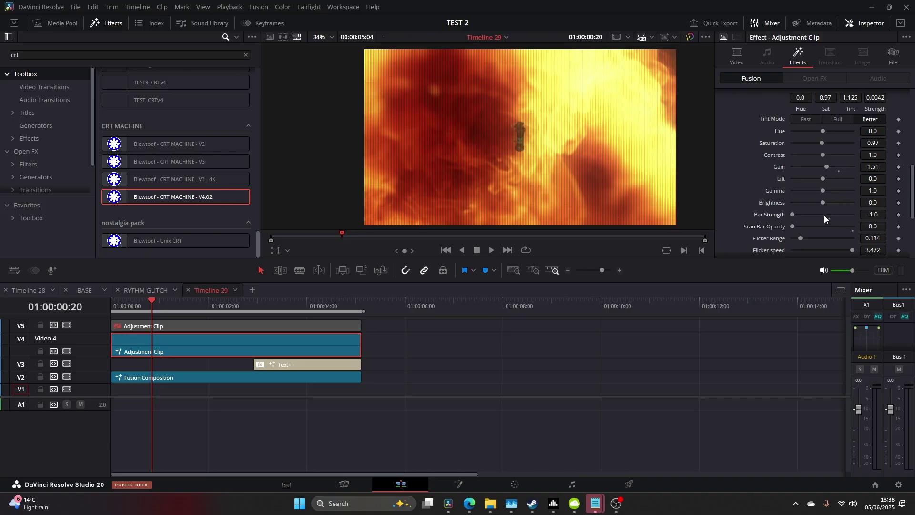